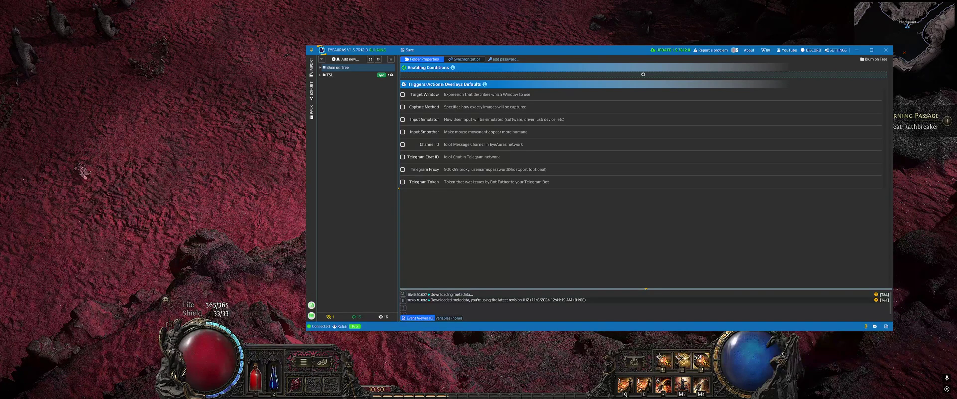
click(346, 122)
right_click(346, 122)
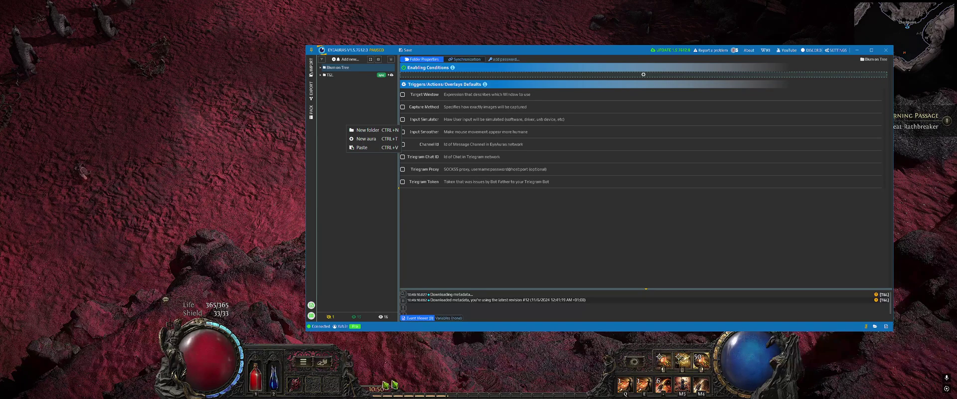
mouse_move(284, 385)
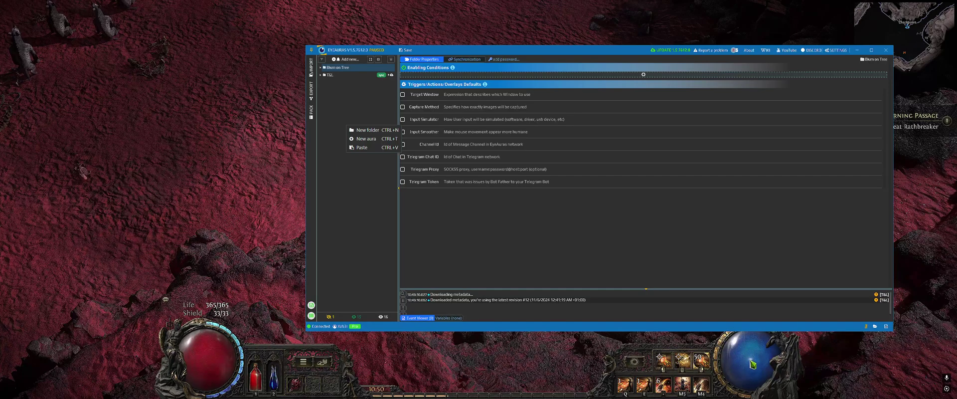
click(368, 213)
Create a new top-level folder named POE2 in the aura tree
right_click(348, 141)
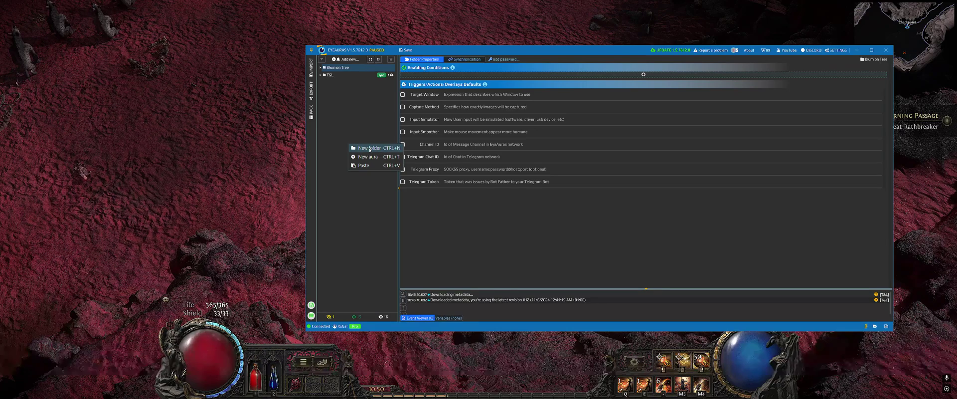
click(369, 148)
text(F)
key(Return)
Enable the default target window for the POE2 folder and set it to the Path of Exile 2 game window
right_click(333, 76)
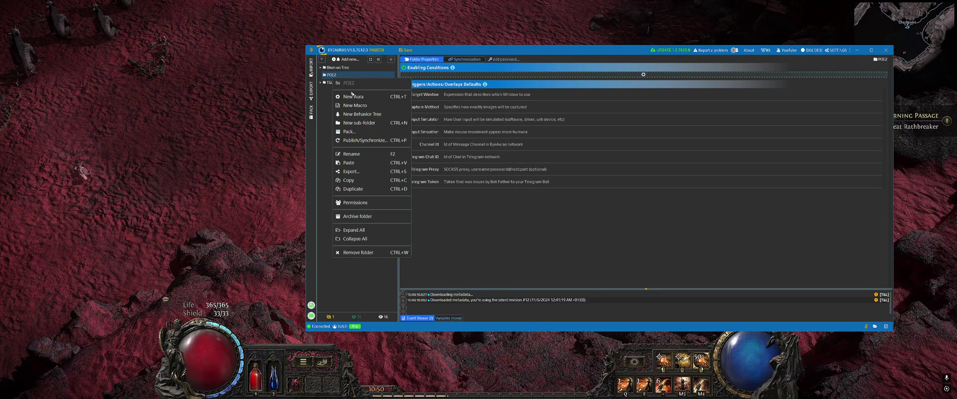
click(573, 136)
click(420, 95)
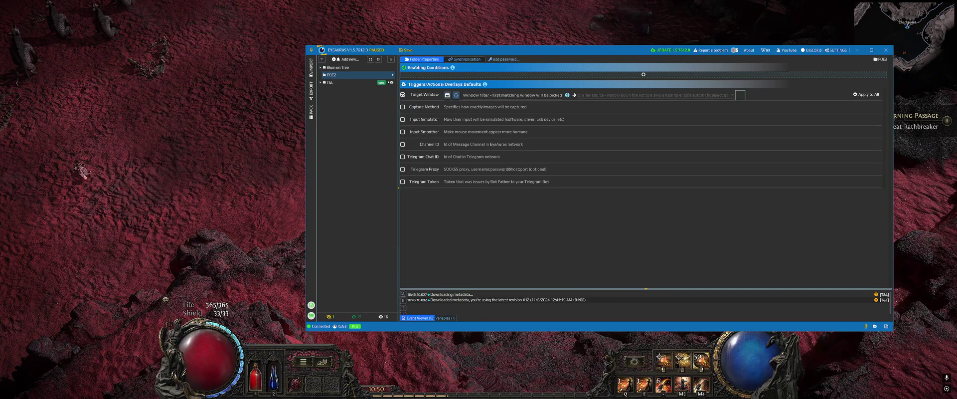
drag(456, 95, 429, 134)
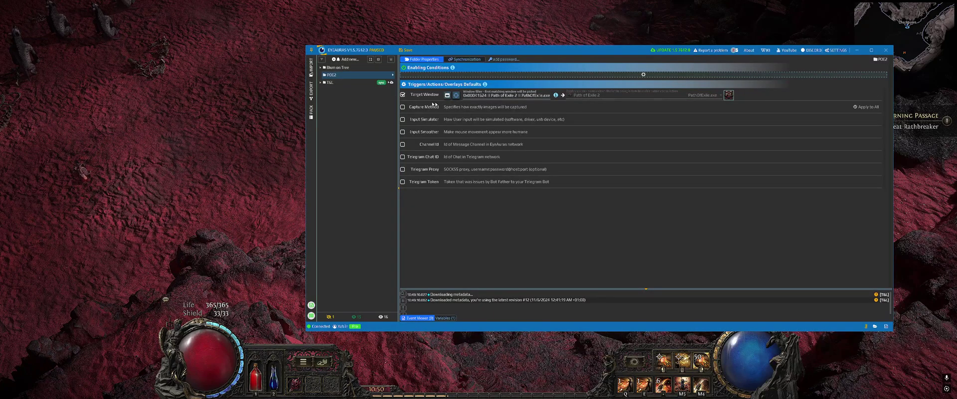
Create a new aura named IsEnabled inside the POE2 folder
right_click(338, 77)
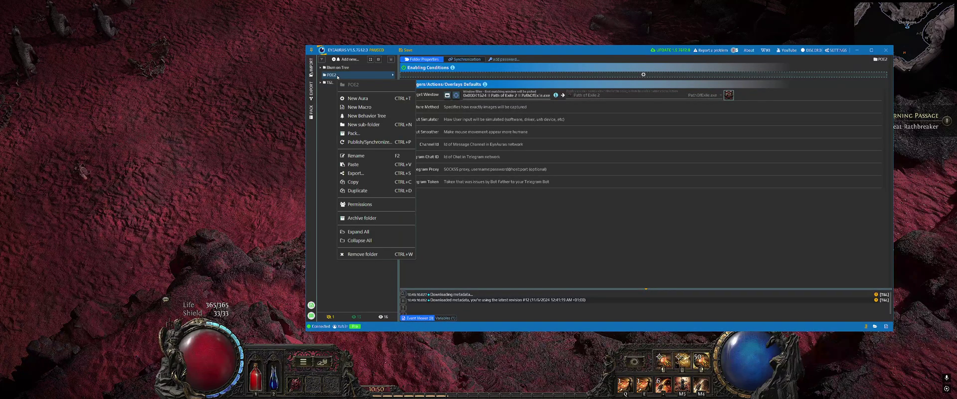
click(357, 98)
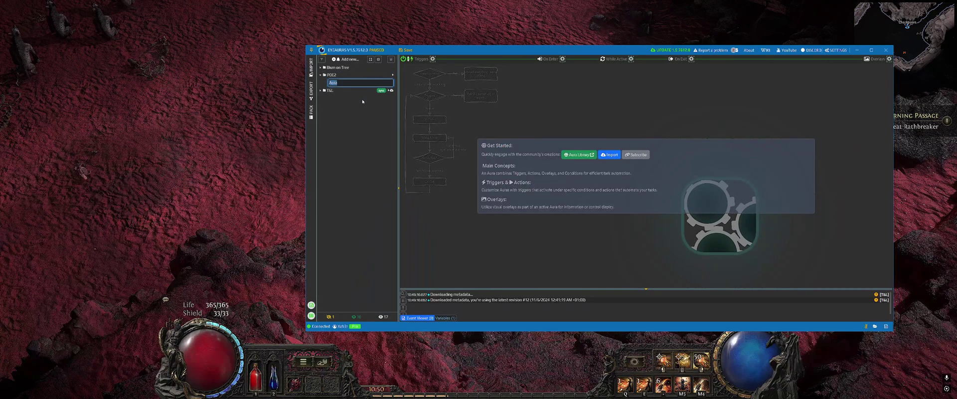
text(IsEnabled)
key(Return)
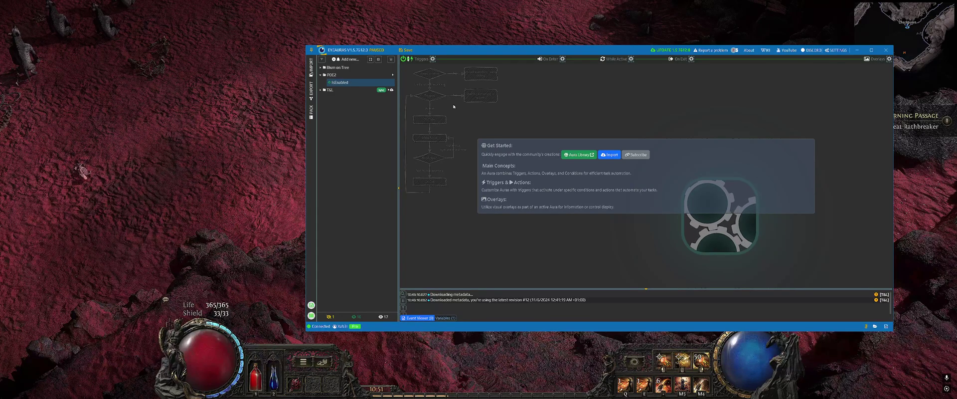
Add a Hotkey Is Active trigger to the IsEnabled aura and assign F3 as its hotkey
click(432, 59)
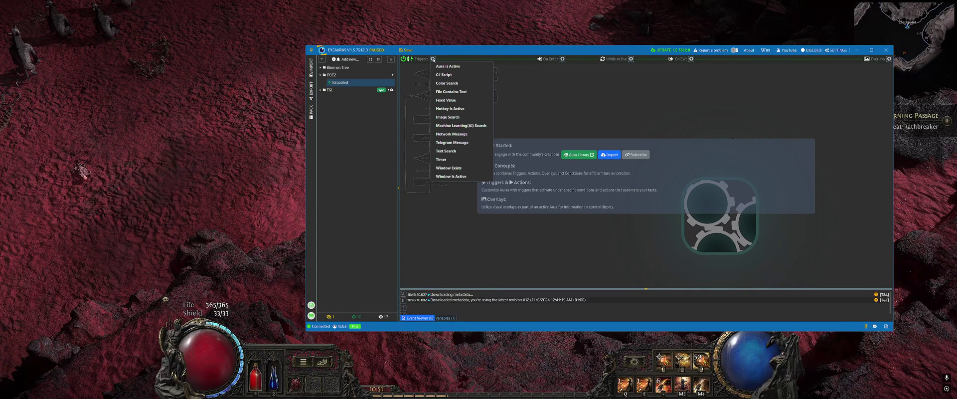
click(454, 109)
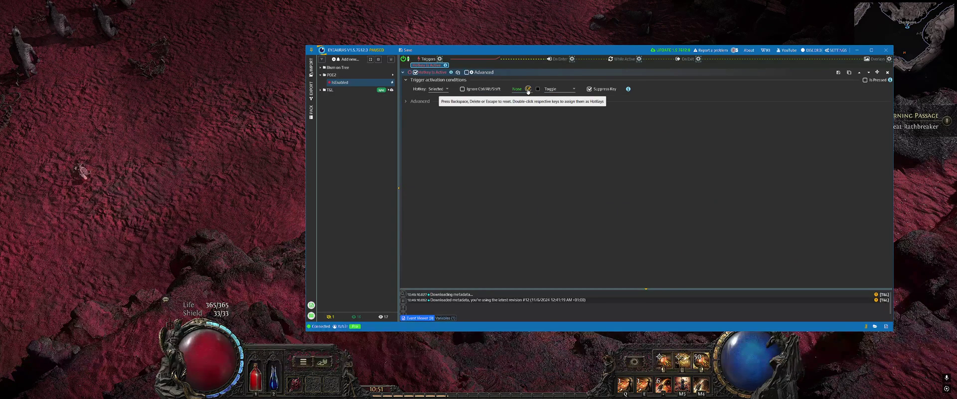
click(528, 91)
key(F3)
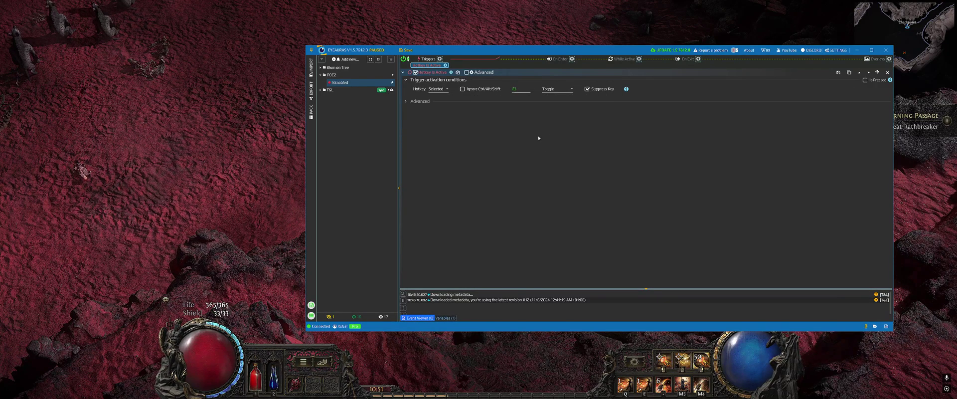
Add a Play Sound action to both the On Enter and On Exit actions of the IsEnabled aura
click(573, 59)
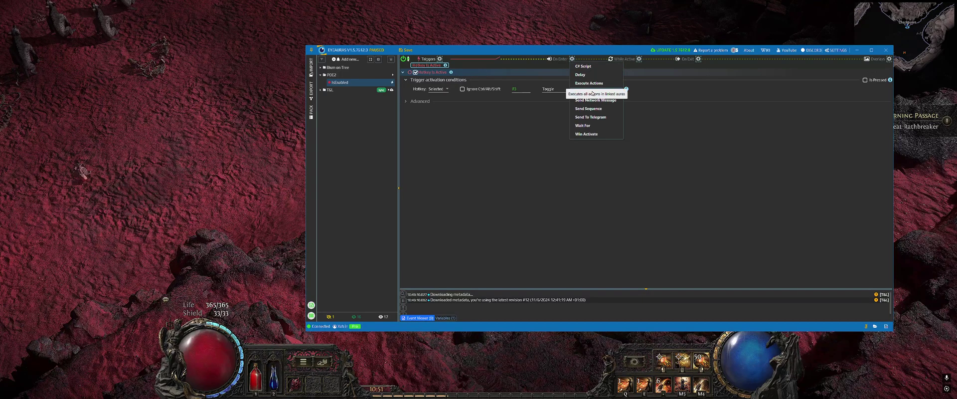
click(593, 94)
click(700, 59)
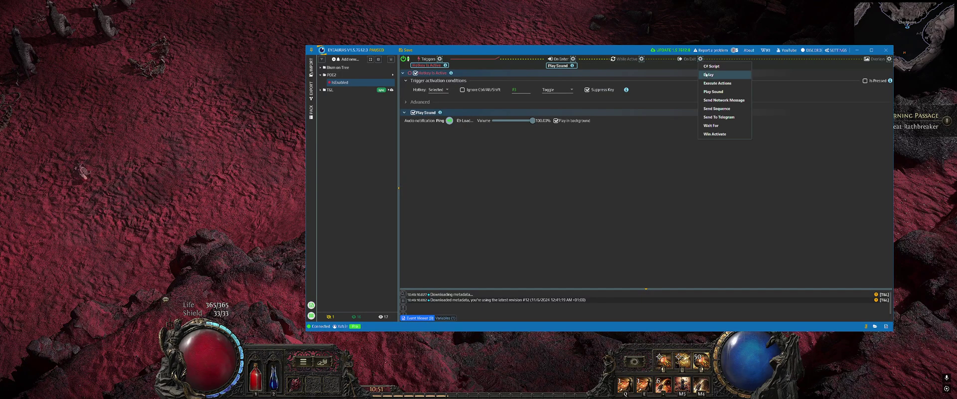
click(722, 100)
Lower the On Exit sound to about 24% and the On Enter sound to about 33%, and switch the On Enter sound to Keyboard
drag(533, 167, 505, 168)
drag(533, 138, 506, 139)
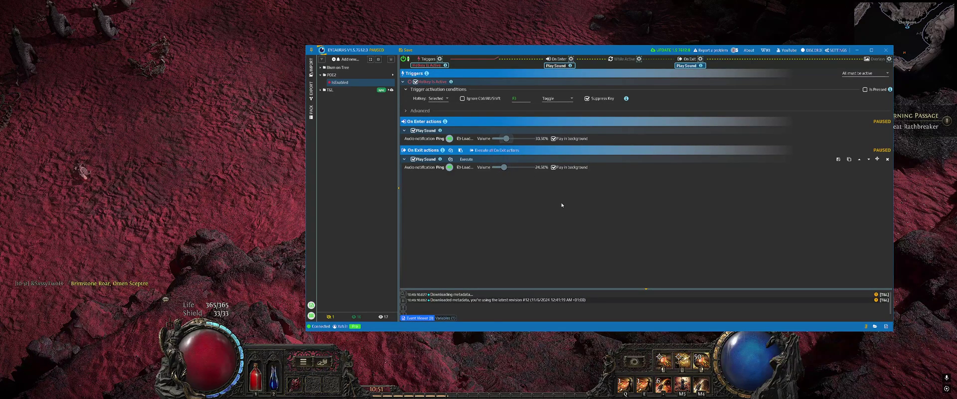
click(451, 140)
click(474, 244)
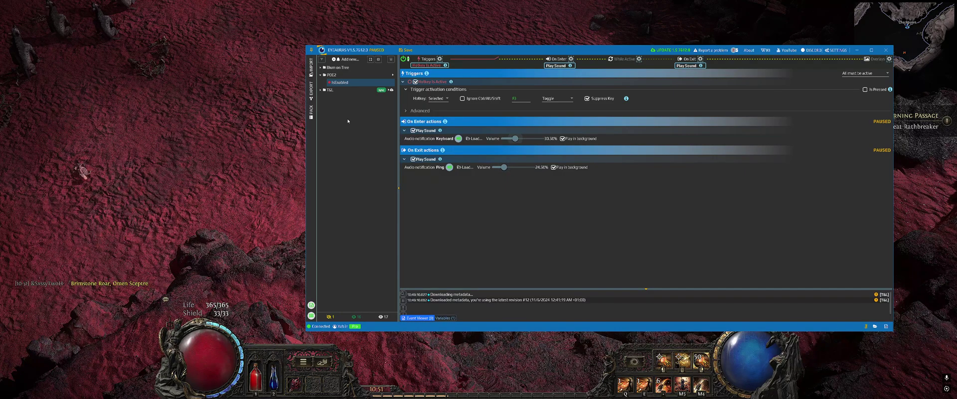
Create a sub-folder named Conditions inside the POE2 folder
right_click(339, 76)
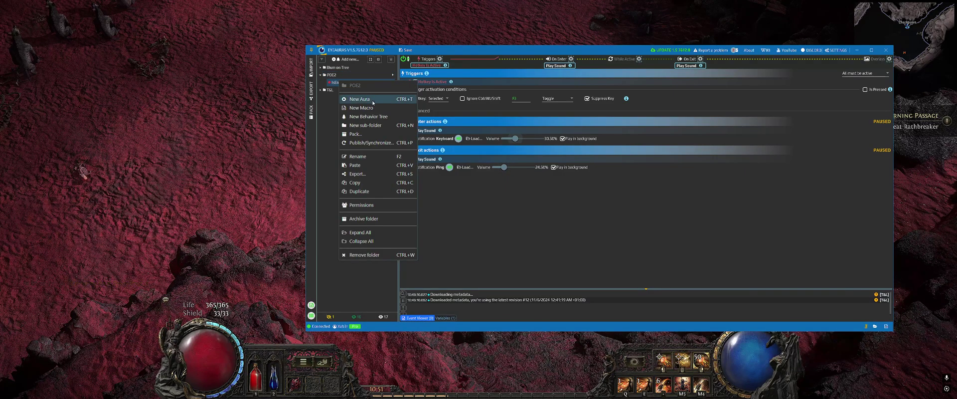
click(371, 125)
text(Conditions)
key(Return)
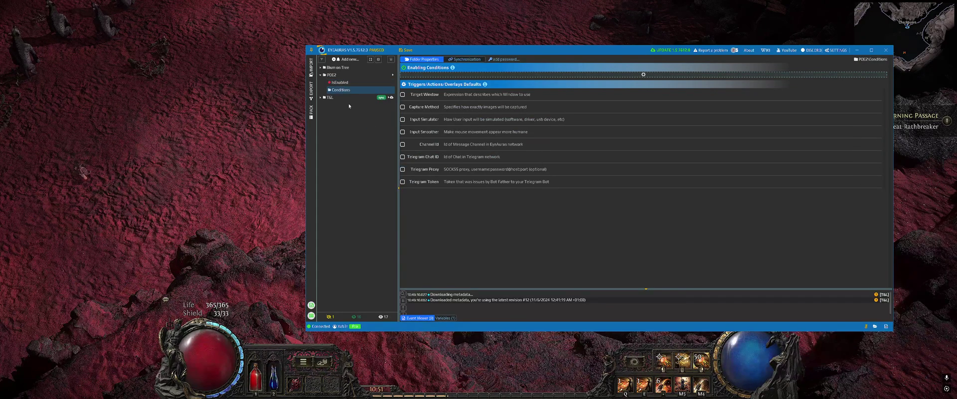
Create a new aura named MP inside the Conditions folder
right_click(344, 94)
click(371, 114)
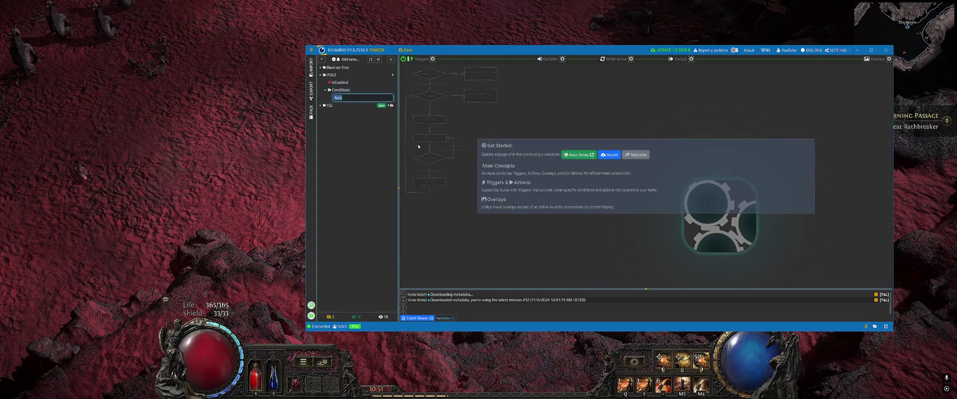
text(MP)
key(Return)
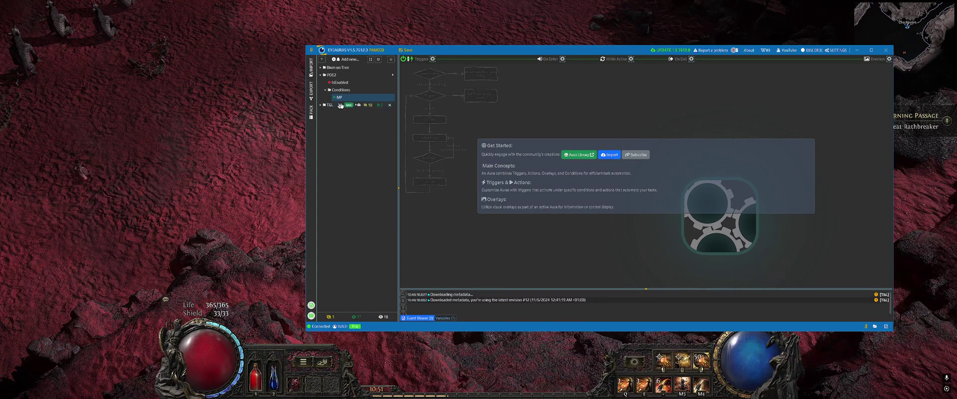
Add a Color Search trigger to the MP aura and expand its captured image preview
click(433, 60)
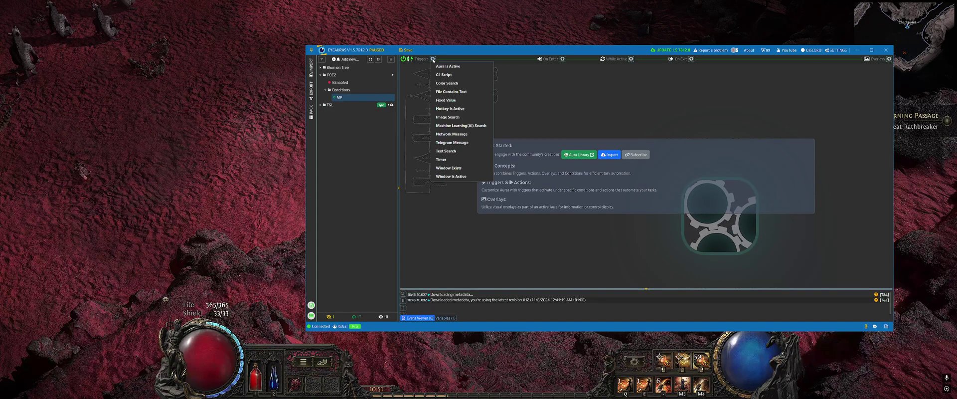
click(448, 84)
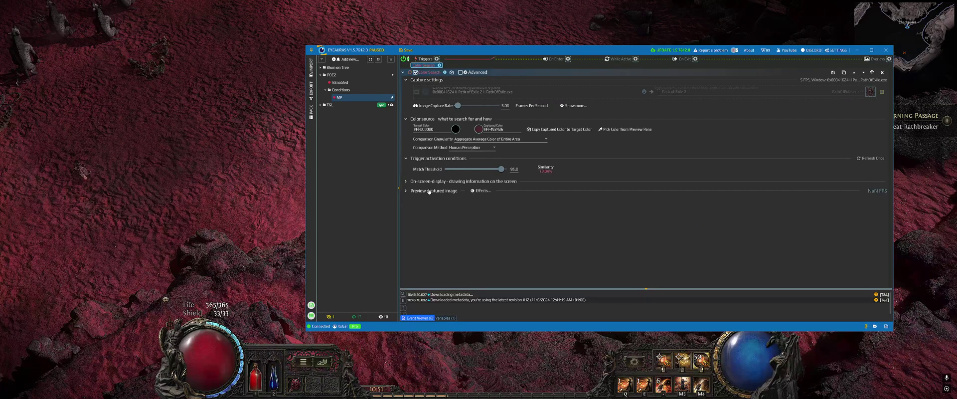
click(428, 192)
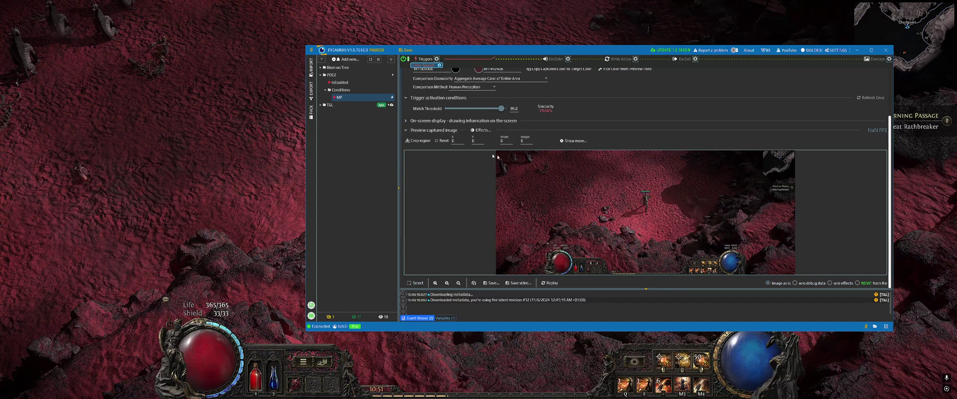
Crop the captured image to the mana globe, and narrow it to a vertical strip about 10 by 250 pixels through the globe
click(424, 142)
drag(692, 236, 783, 274)
drag(563, 181, 702, 273)
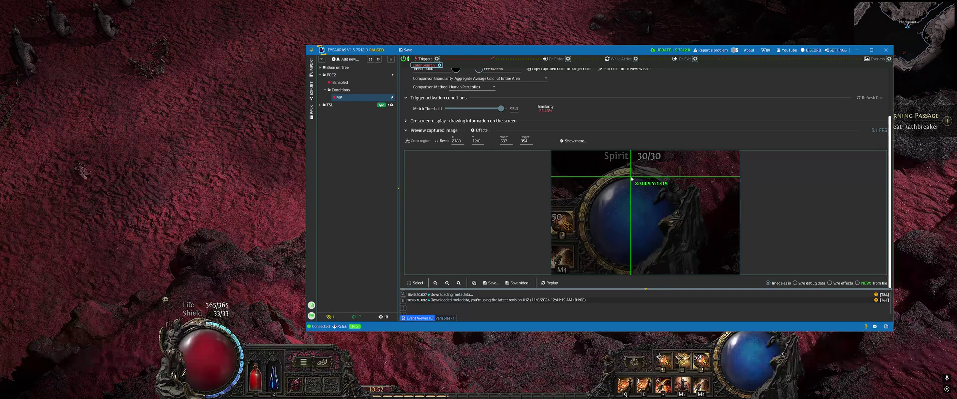
drag(631, 176, 635, 267)
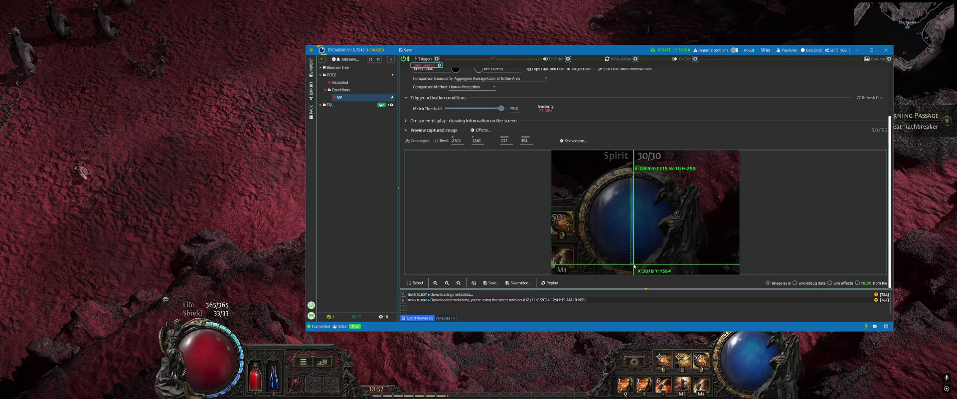
drag(634, 266, 634, 266)
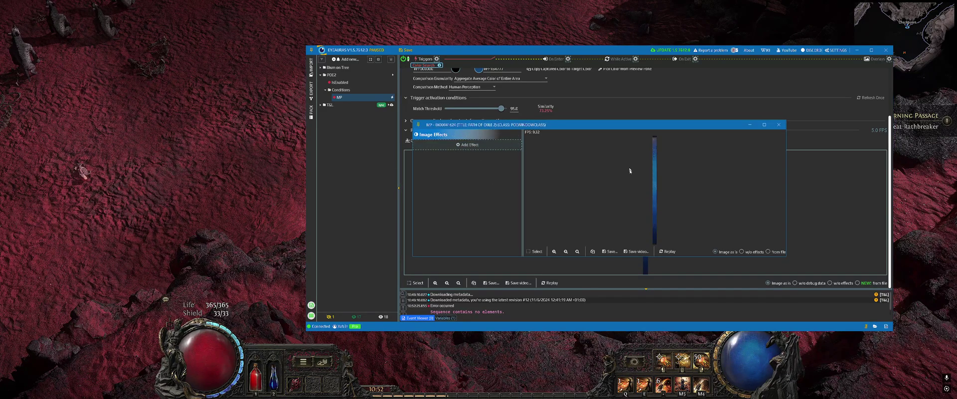
Add a Color Replacement - HSV Range effect that turns the sampled globe blue white and all other colours black
click(474, 145)
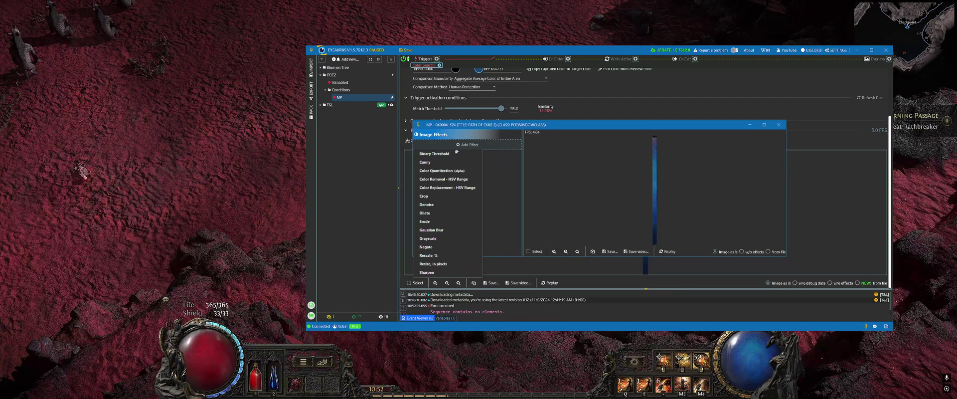
click(447, 188)
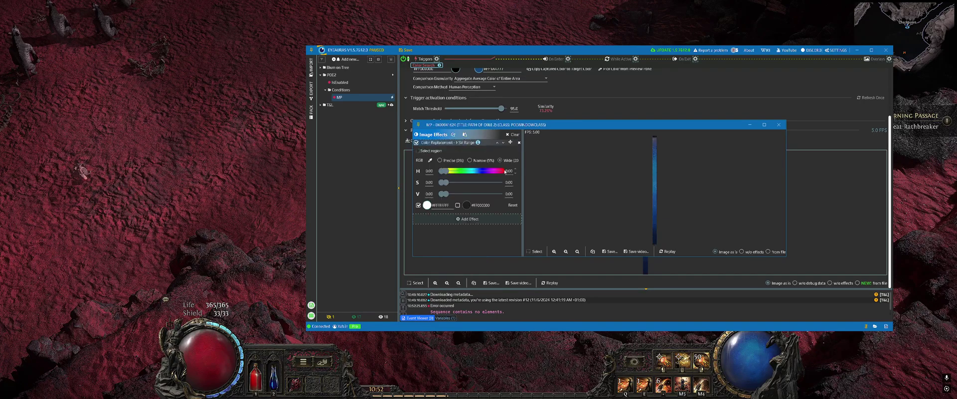
click(430, 161)
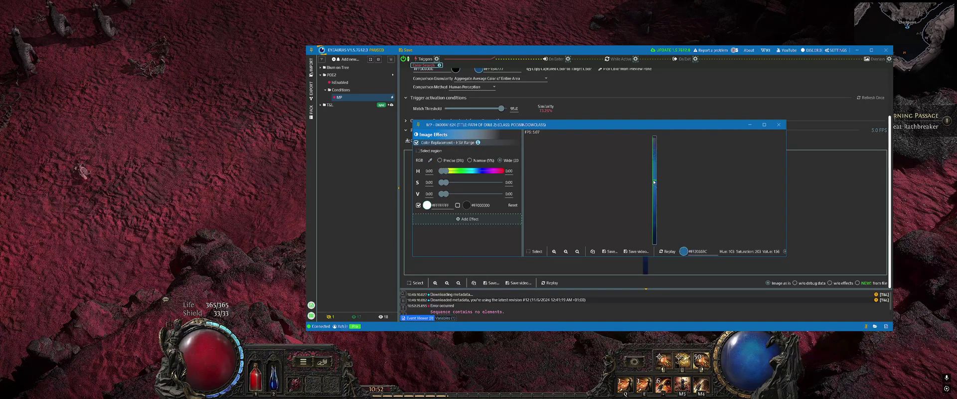
click(656, 191)
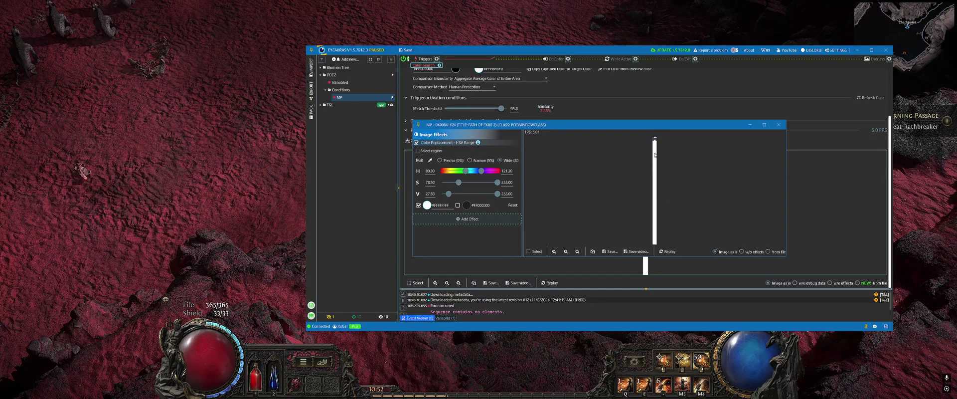
click(458, 205)
Spend mana by using skills in Path of Exile 2 to test the effect preview, and return to the MP aura with the effects window closed
click(199, 211)
key(alt+Tab)
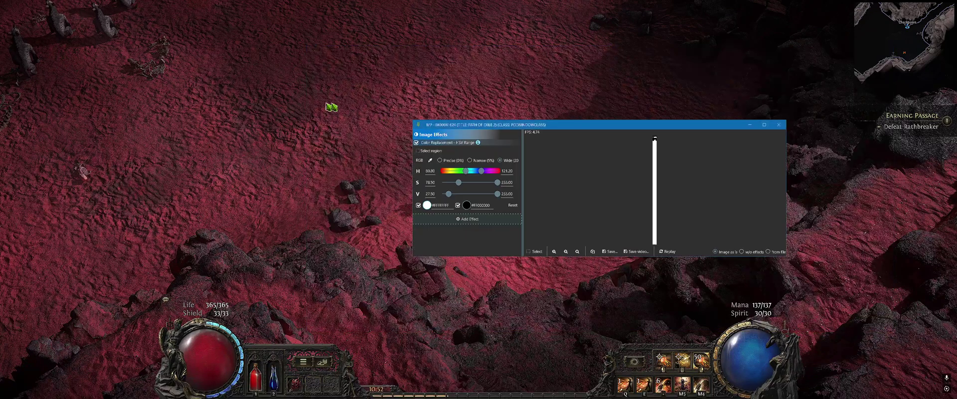
click(480, 130)
click(418, 125)
click(277, 159)
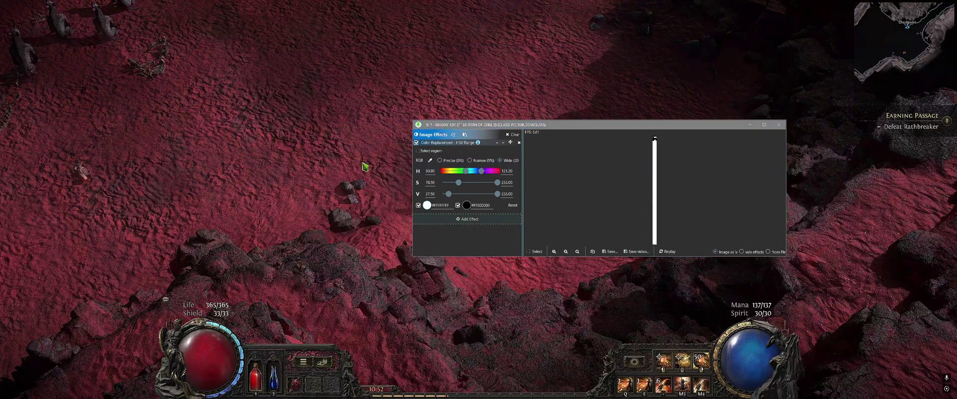
middle_click(356, 186)
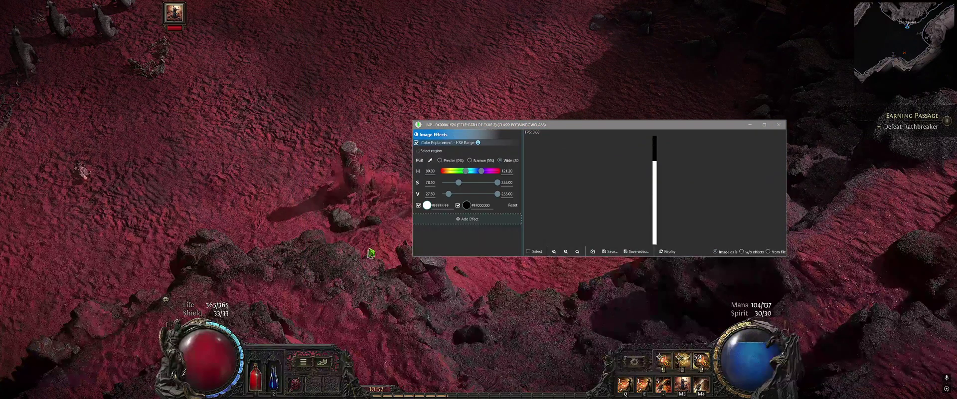
key(r)
right_click(341, 255)
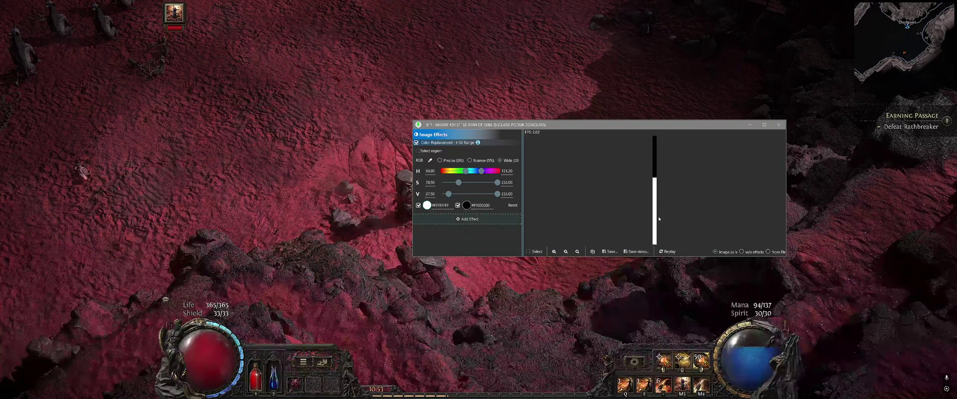
click(779, 124)
key(alt+Tab)
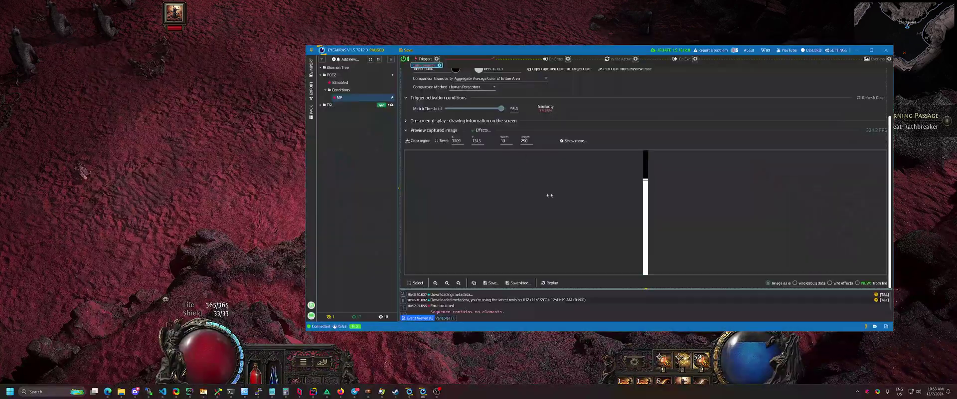
Lower the Color Search match threshold to slightly above 50 and set the comparison method to Mathematical
scroll(521, 152, up, 2)
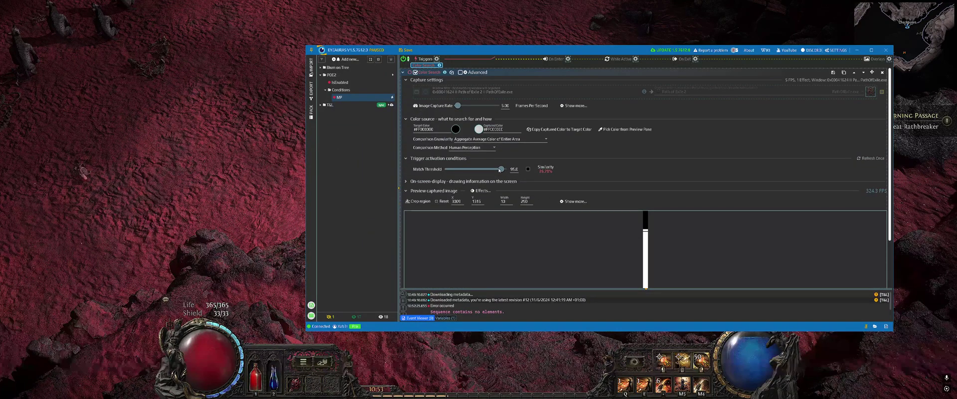
drag(499, 169, 478, 171)
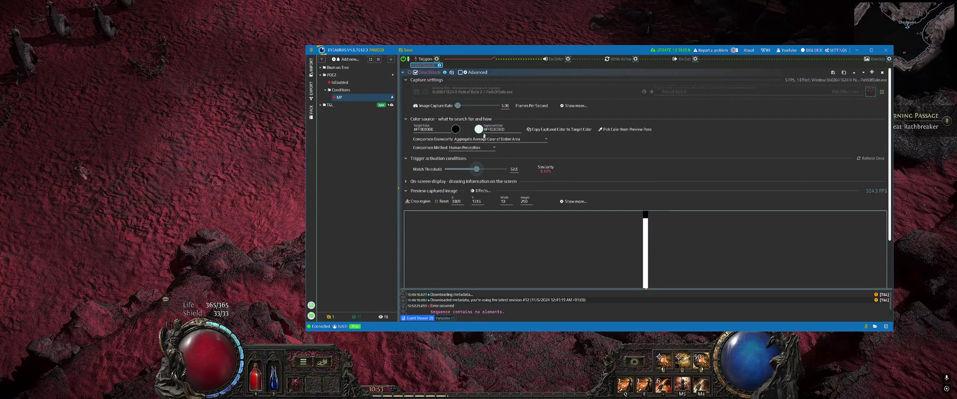
click(473, 148)
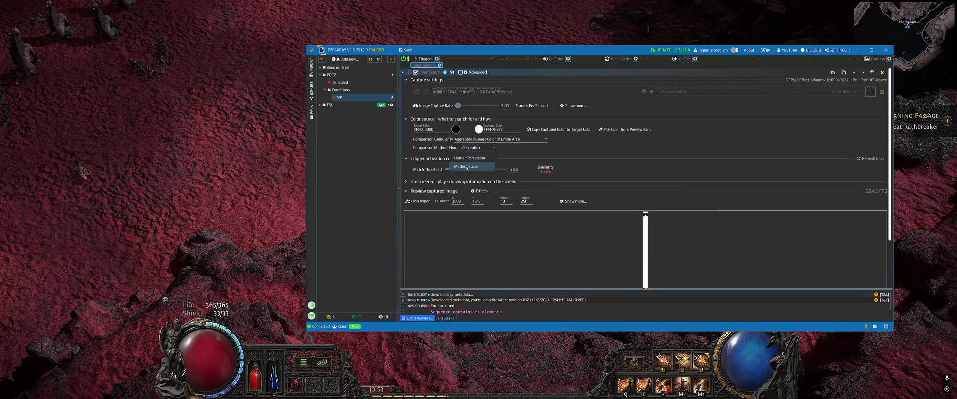
click(467, 167)
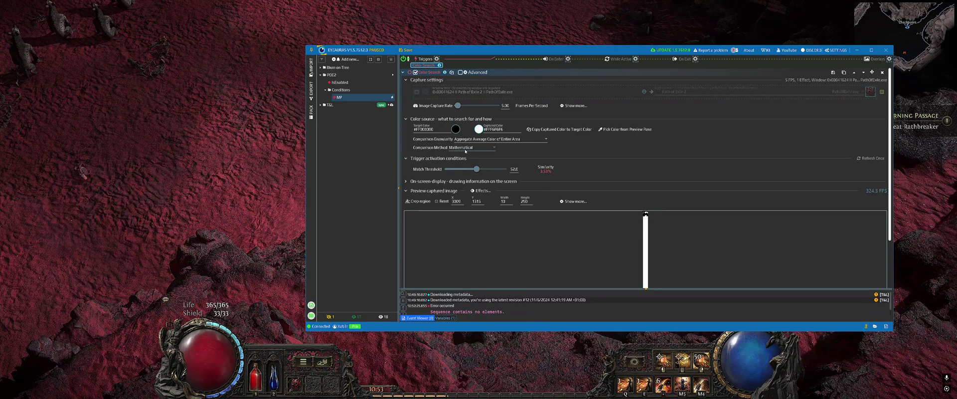
Keep the EyeAuras window on top of Path of Exile 2 and use skills to test similarity as mana drops
scroll(626, 176, down, 2)
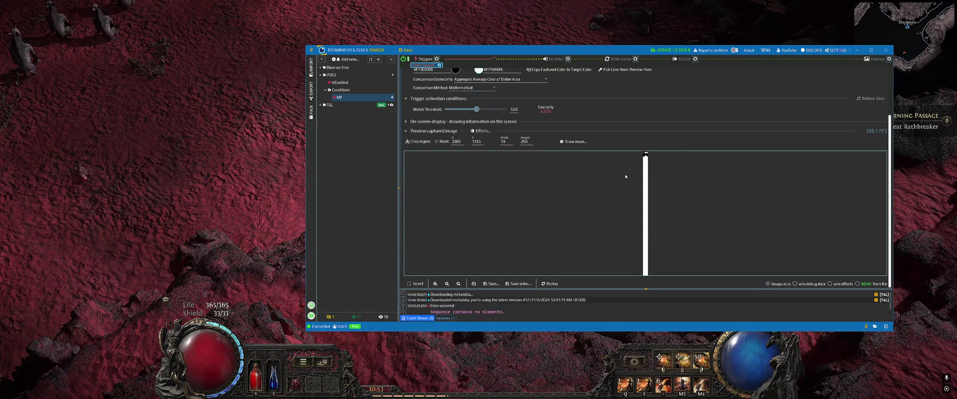
scroll(665, 187, up, 1)
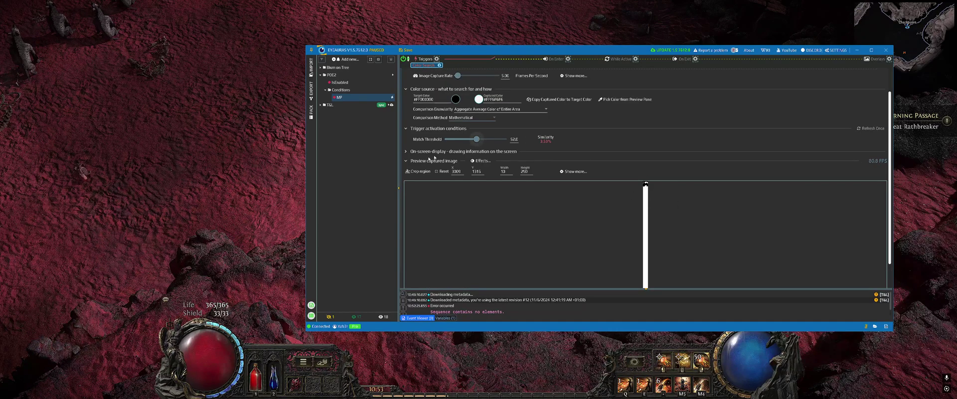
click(260, 226)
key(alt+Tab)
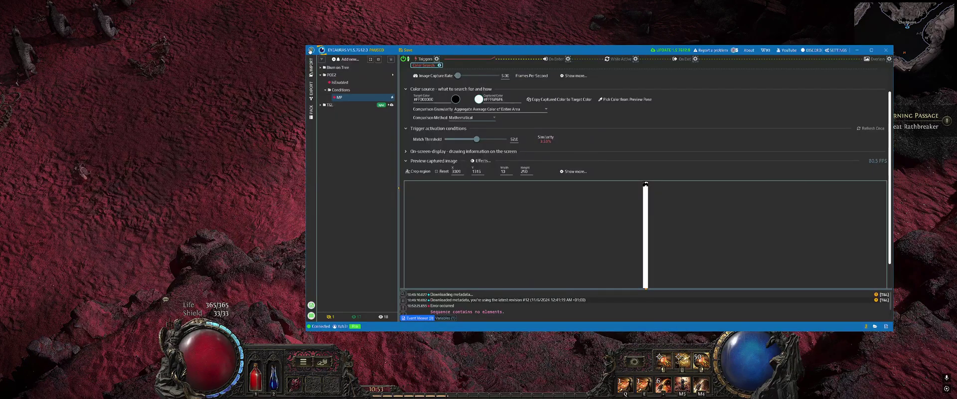
click(310, 51)
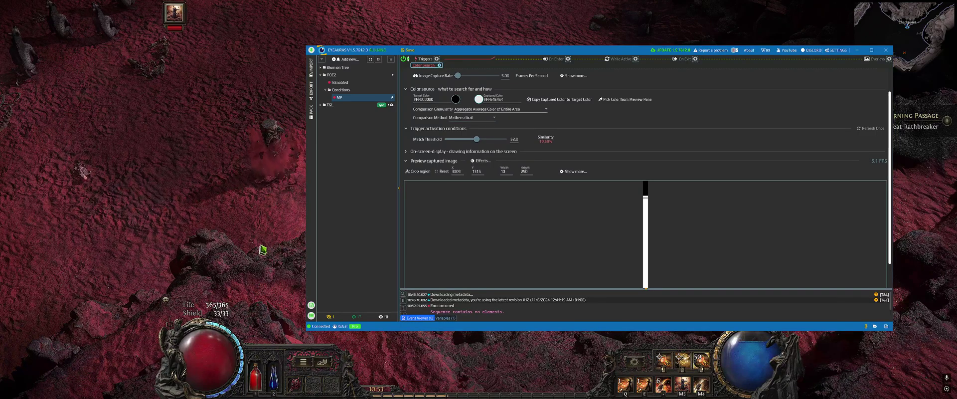
click(243, 242)
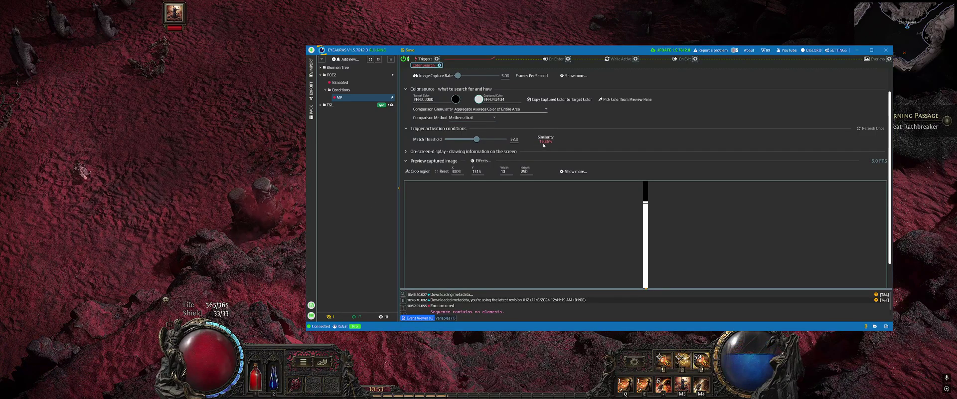
click(270, 240)
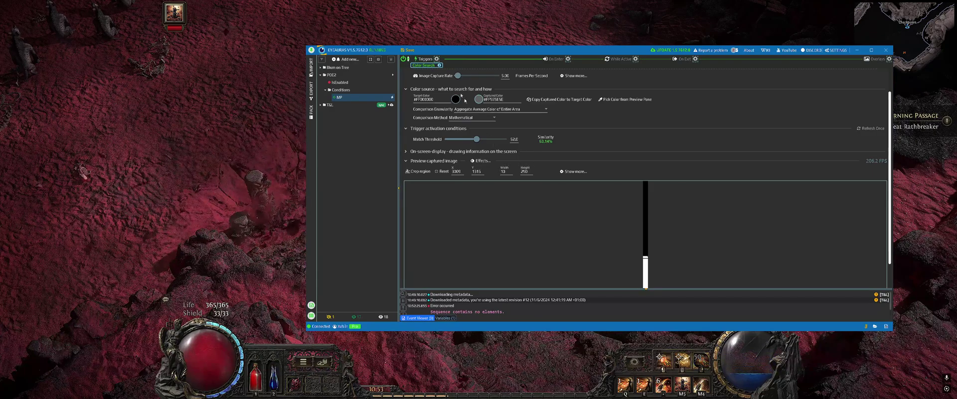
Raise the trigger's image capture rate to 15 frames per second and spend mana in the game to test it
scroll(462, 82, up, 1)
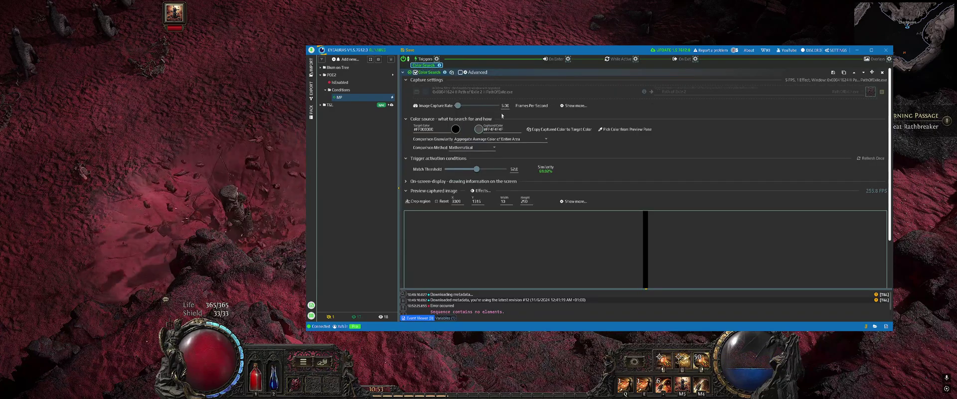
click(459, 106)
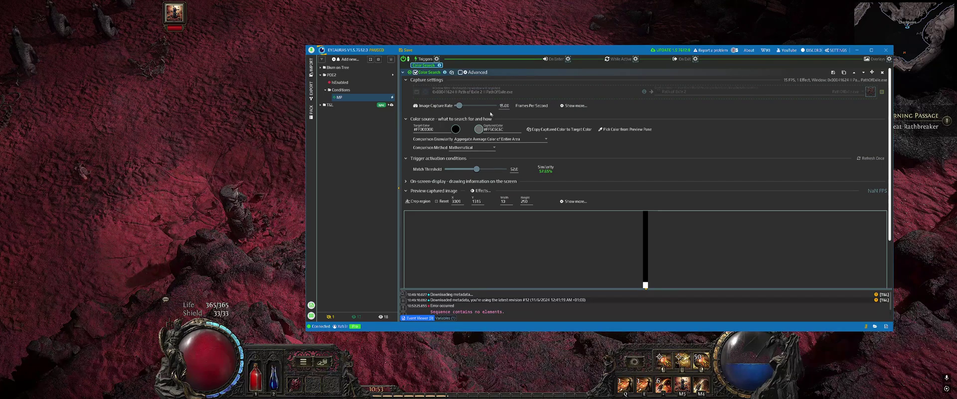
click(259, 252)
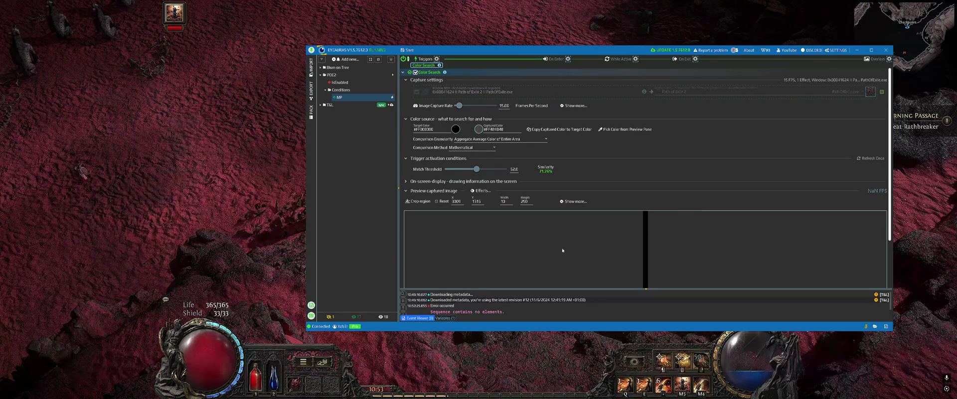
Fine-tune the match threshold to trigger near half mana, and use skills in the game to test the MP aura's activation
scroll(890, 173, down, 2)
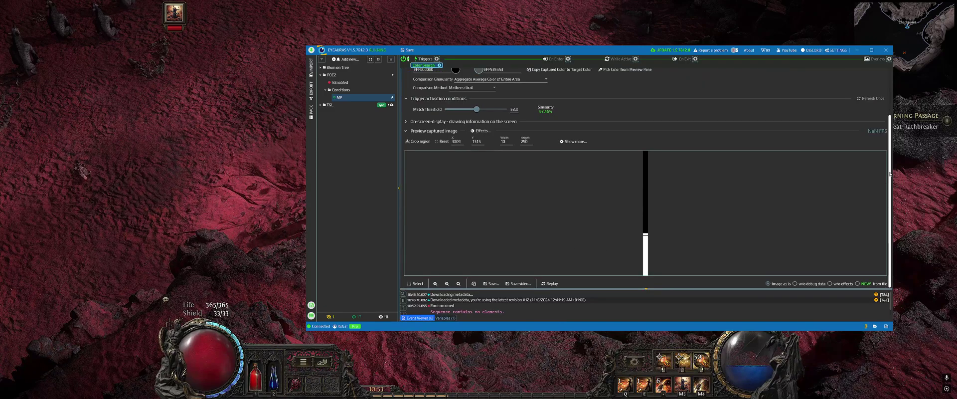
drag(472, 110, 476, 110)
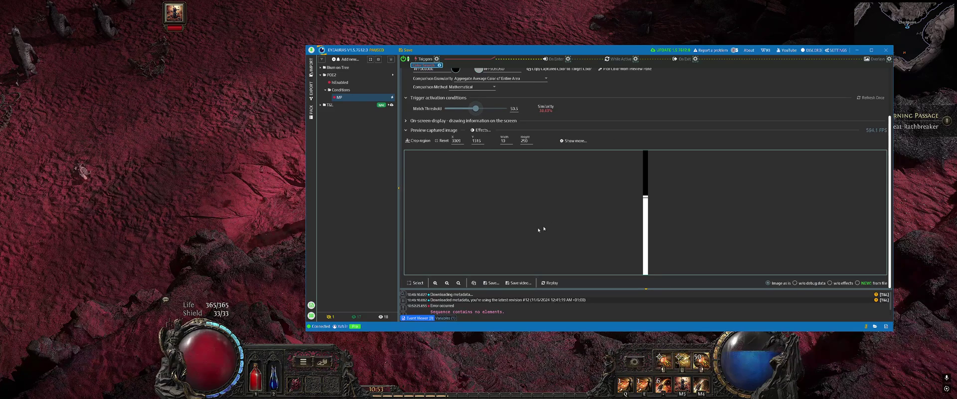
click(235, 230)
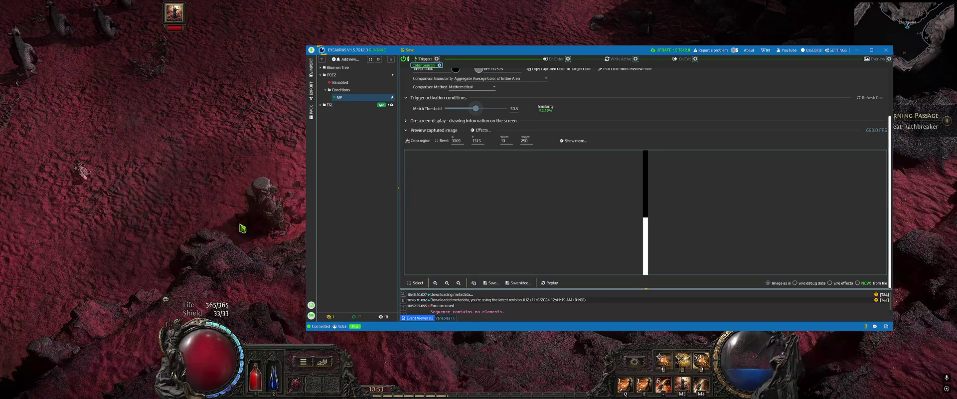
right_click(242, 227)
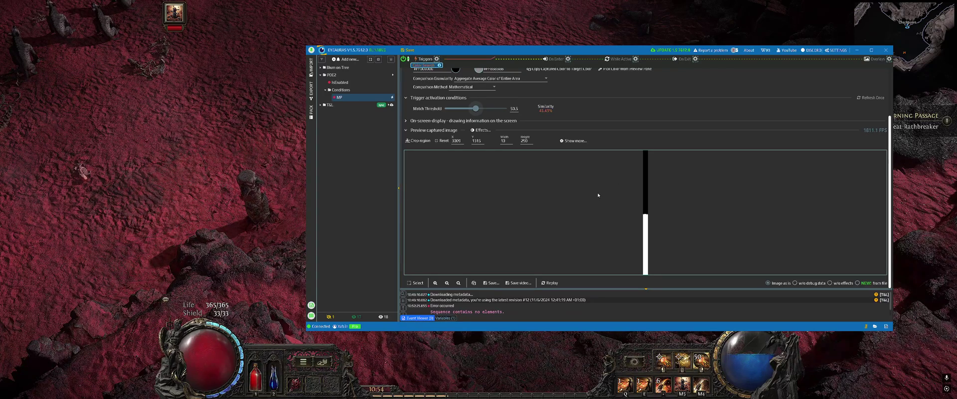
Create a new behavior tree named BT in the POE2 folder
right_click(343, 76)
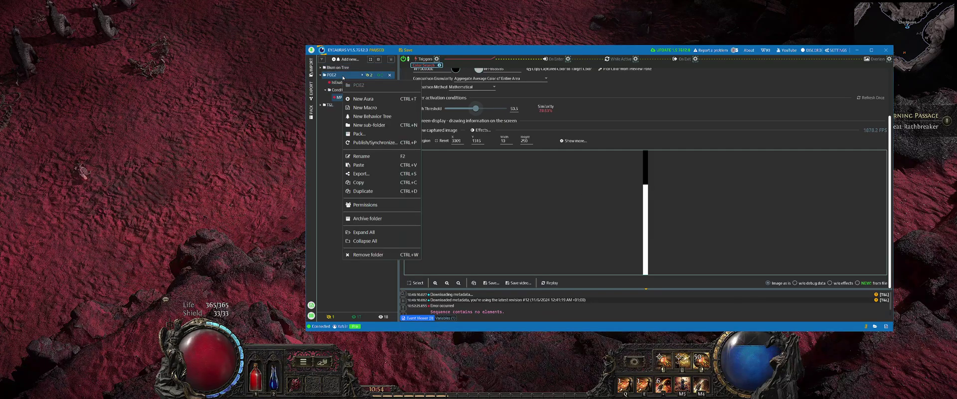
click(369, 116)
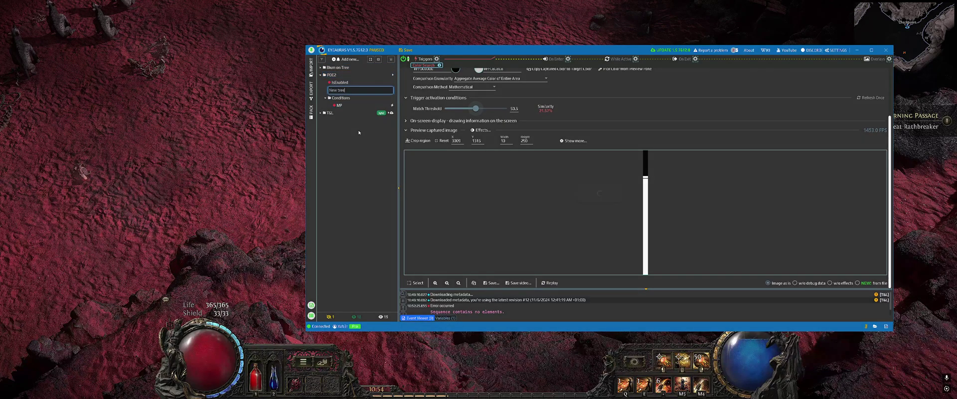
text(BT)
key(Return)
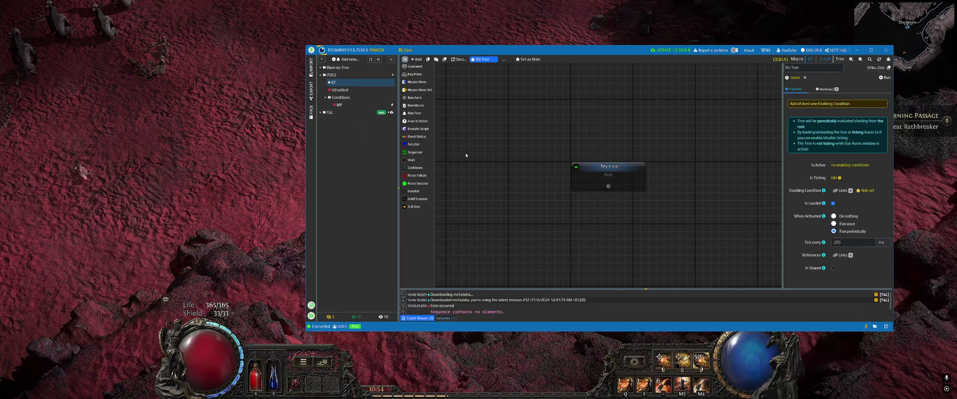
Link the IsEnabled aura from the POE2 folder as the enabling condition of the My Tree root node
drag(666, 125, 650, 66)
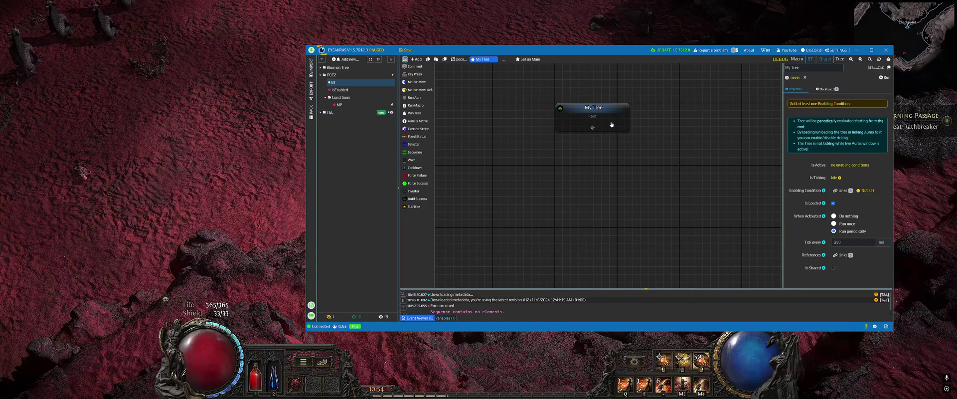
drag(646, 153, 681, 138)
scroll(662, 152, down, 2)
click(624, 106)
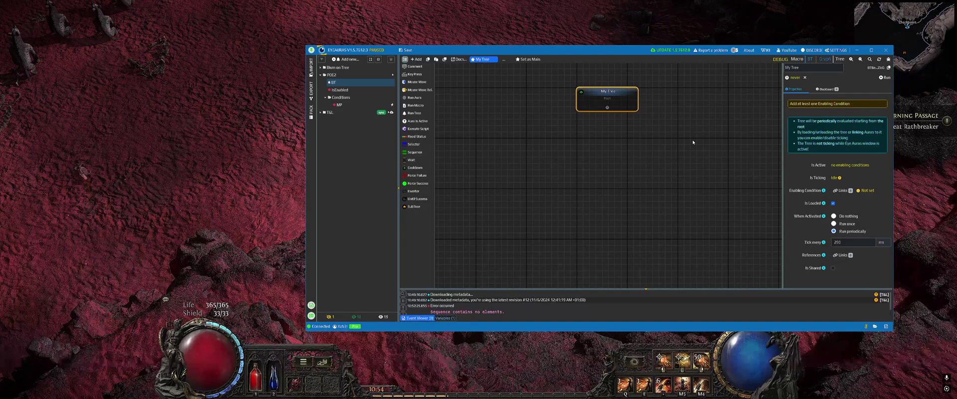
click(842, 190)
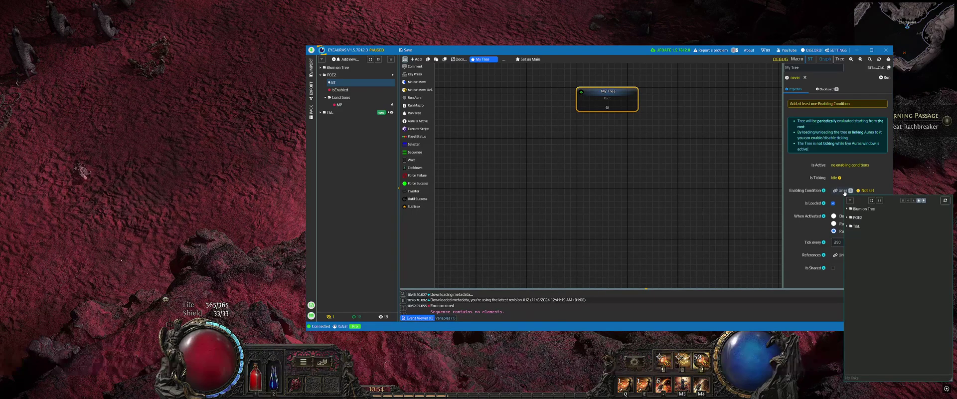
click(848, 217)
click(865, 226)
click(703, 201)
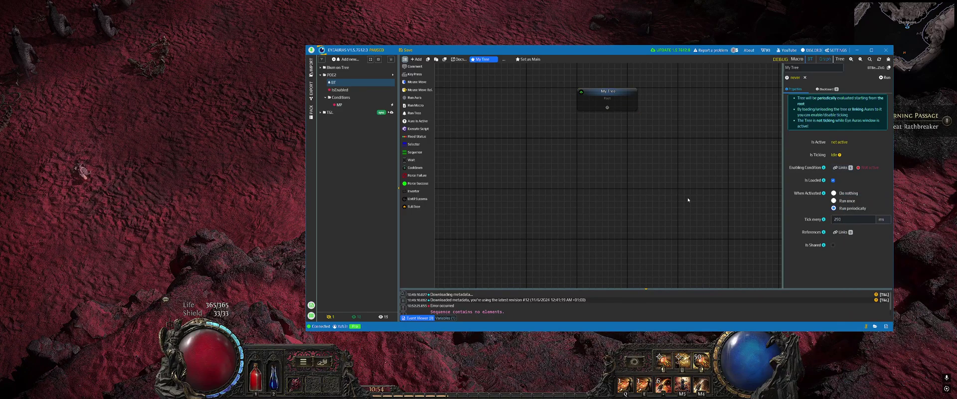
Set the behavior tree to tick every 100 ms
drag(688, 200, 670, 169)
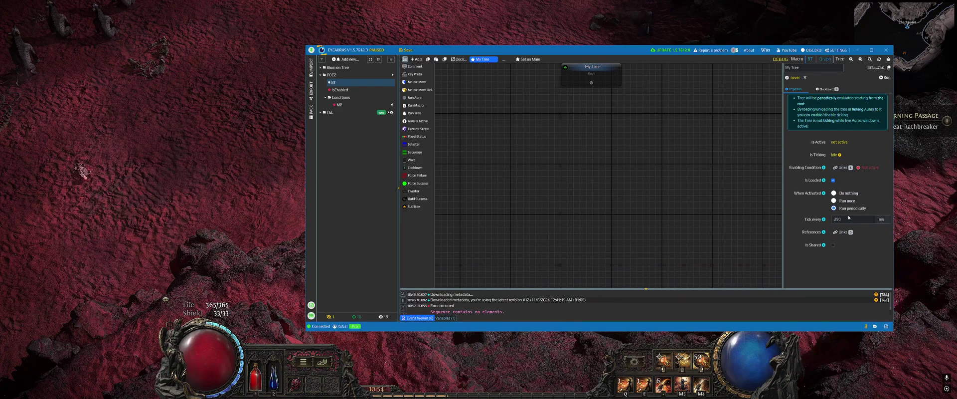
click(831, 219)
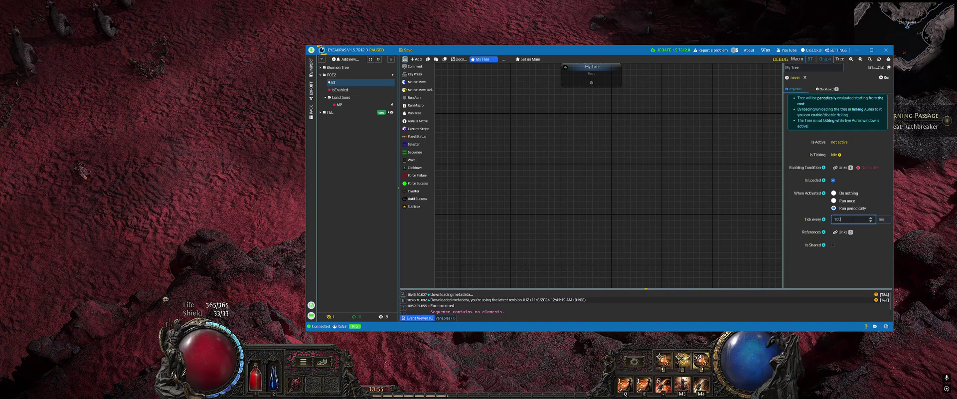
drag(678, 144, 655, 177)
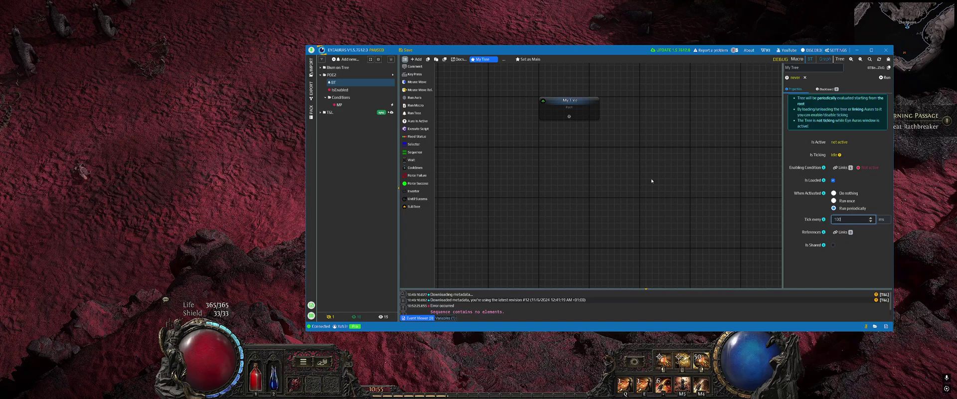
drag(634, 173, 656, 163)
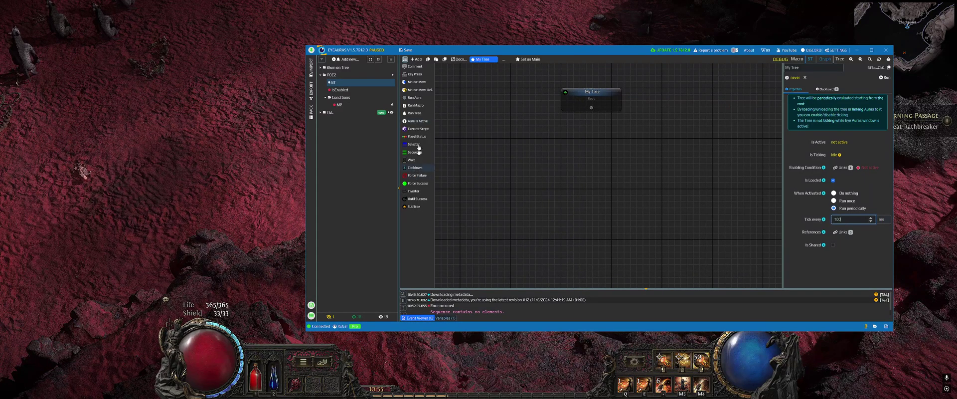
Add an Aura Is Active node linked to the MP aura and connect it beneath the My Tree root node
drag(420, 124, 548, 152)
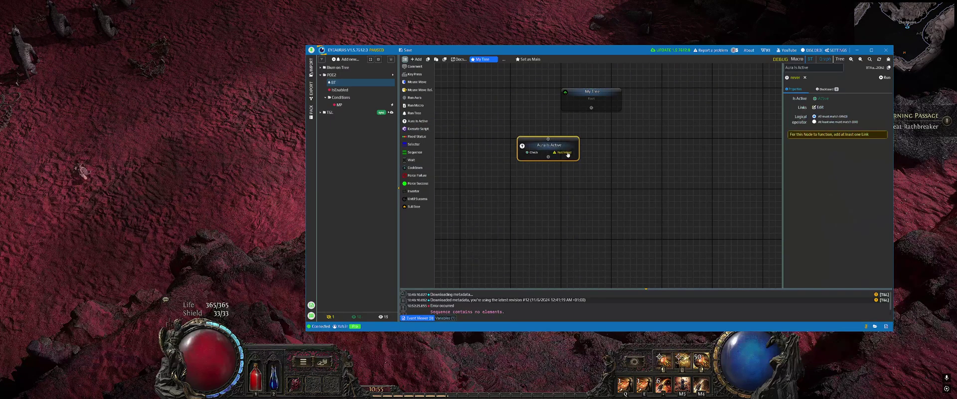
click(820, 107)
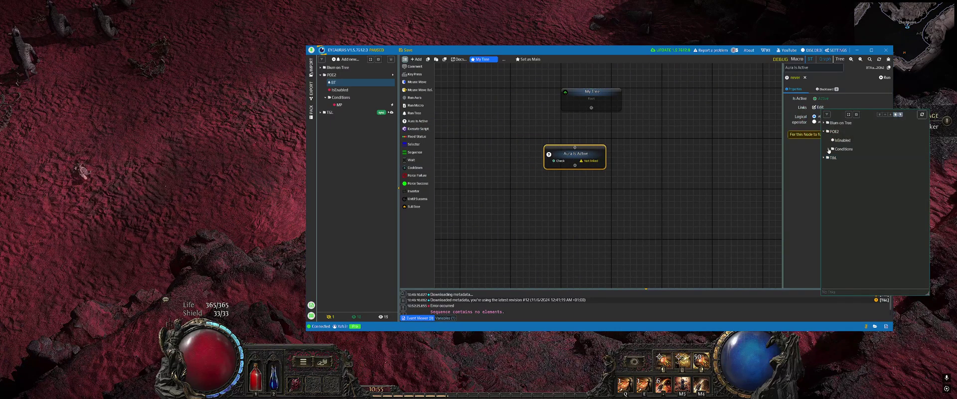
click(847, 158)
click(675, 164)
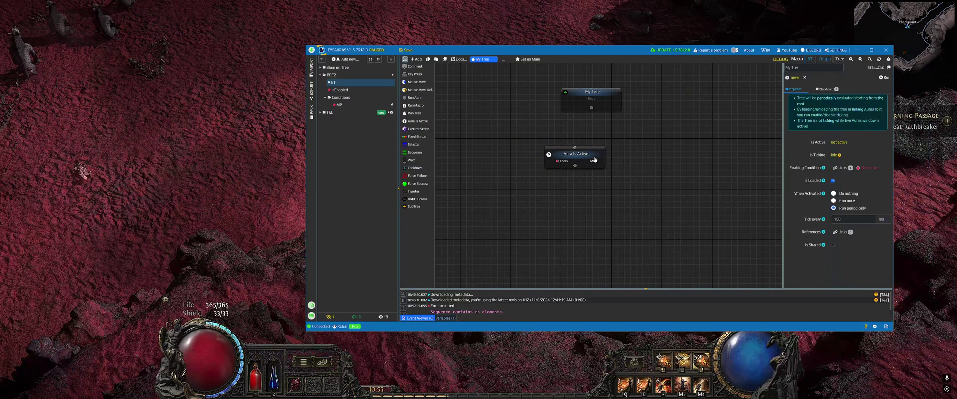
drag(594, 159, 598, 172)
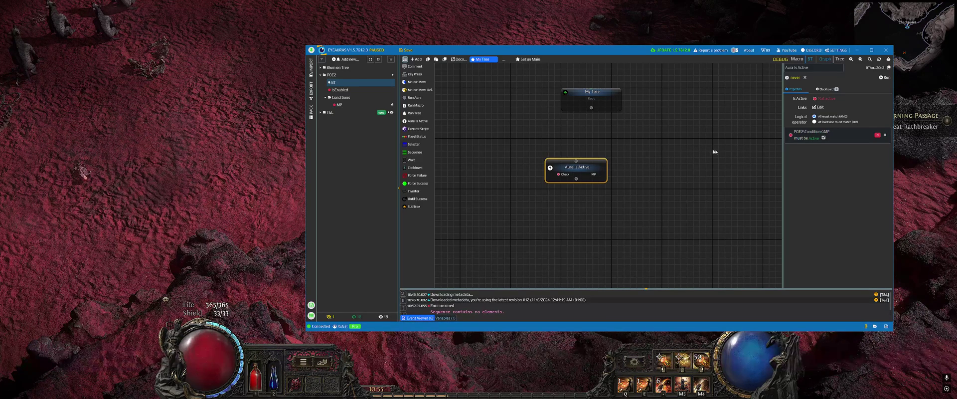
drag(591, 107, 576, 160)
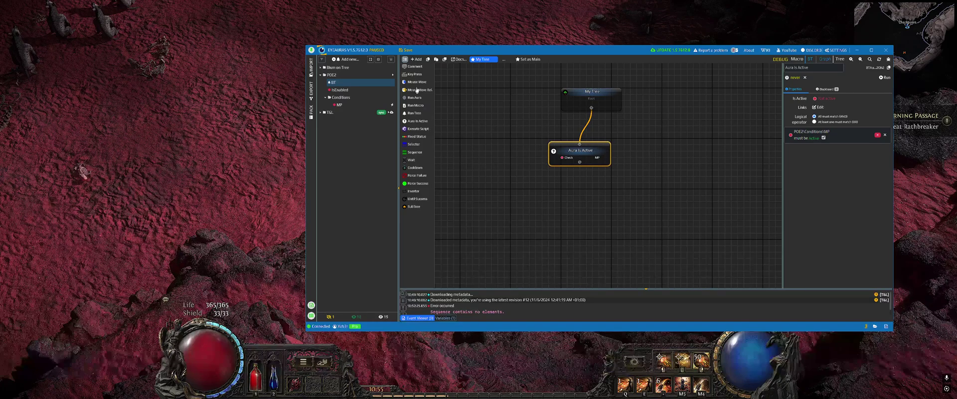
Add a Key Press node and connect it beneath the Aura Is Active node
drag(415, 74, 540, 197)
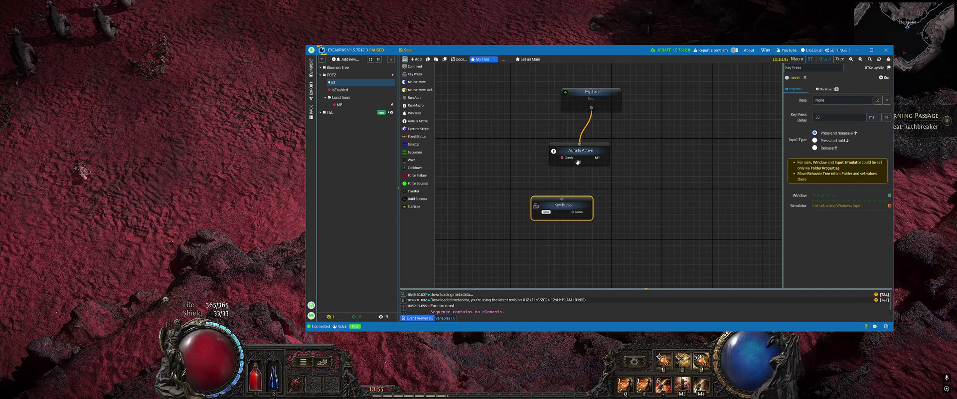
drag(579, 162, 570, 195)
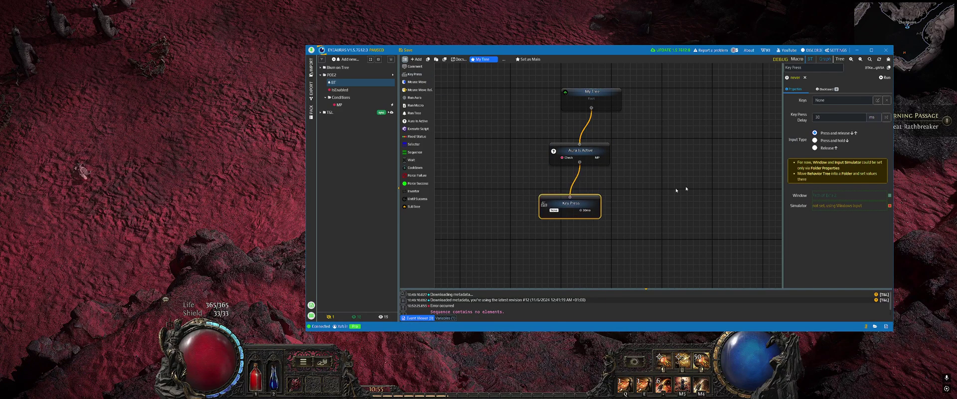
Assign key 2 to the Key Press node and align the Aura Is Active and Key Press nodes beneath My Tree
click(876, 101)
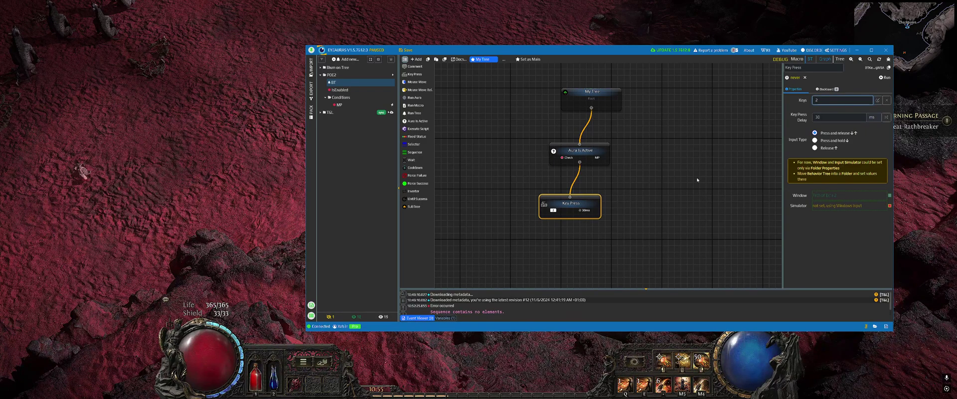
drag(586, 202, 602, 204)
drag(594, 159, 601, 159)
drag(602, 210, 609, 210)
drag(600, 163, 606, 165)
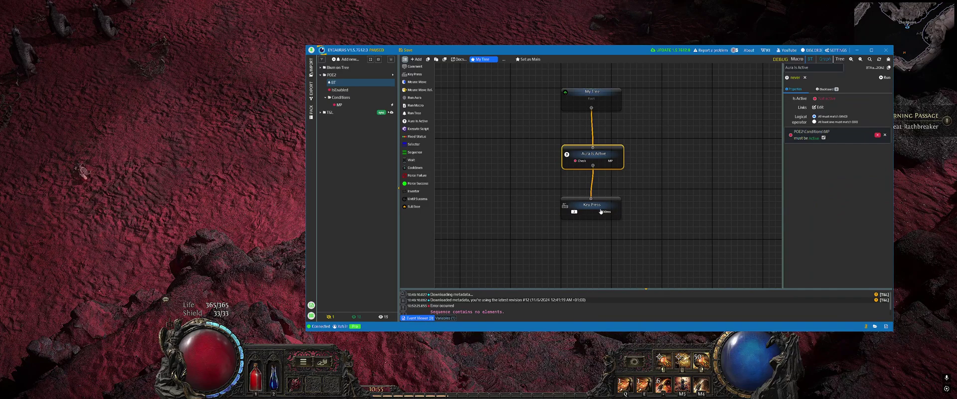
Switch to the game to test the mana-triggered key press, and return to the behavior tree
click(266, 216)
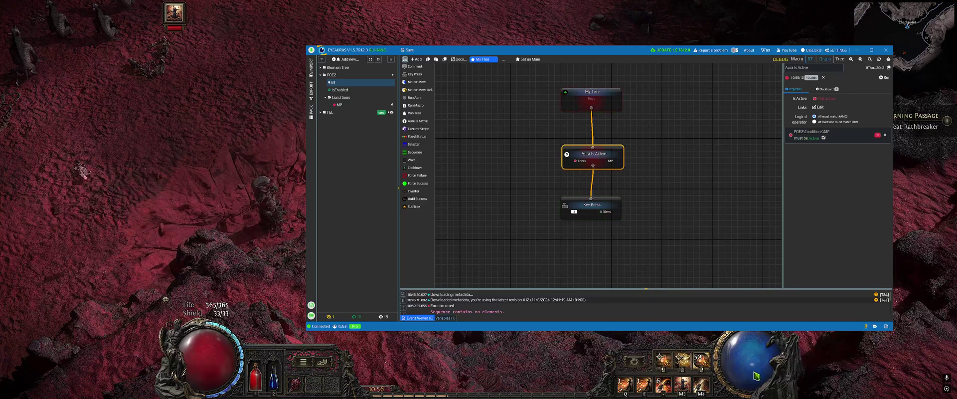
click(687, 173)
Insert a Cooldown node between the My Tree root and Aura Is Active, spacing the nodes in a vertical column
drag(688, 174, 651, 149)
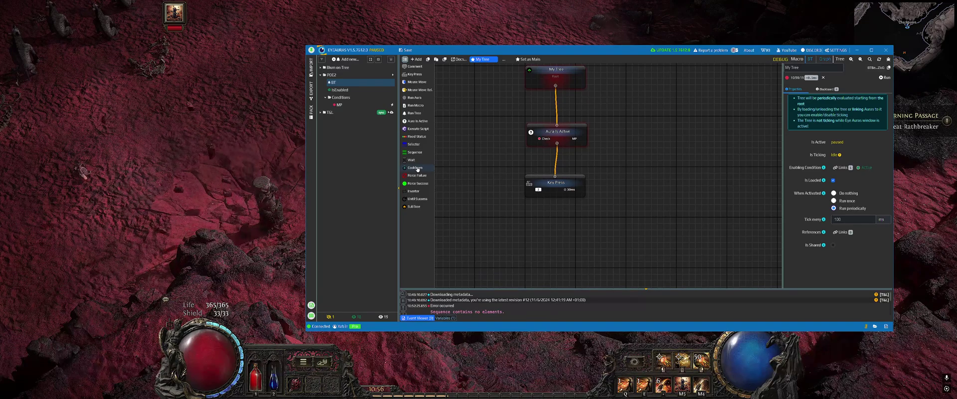
drag(418, 169, 656, 130)
drag(568, 184, 576, 217)
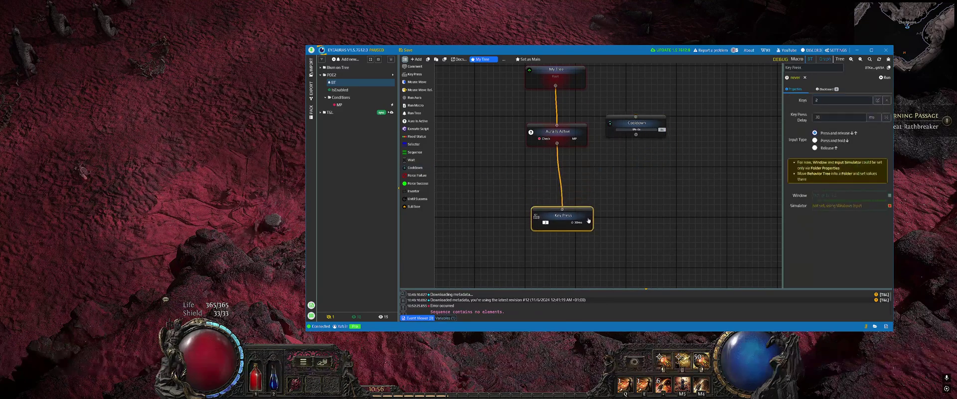
drag(579, 138, 581, 190)
drag(626, 126, 569, 118)
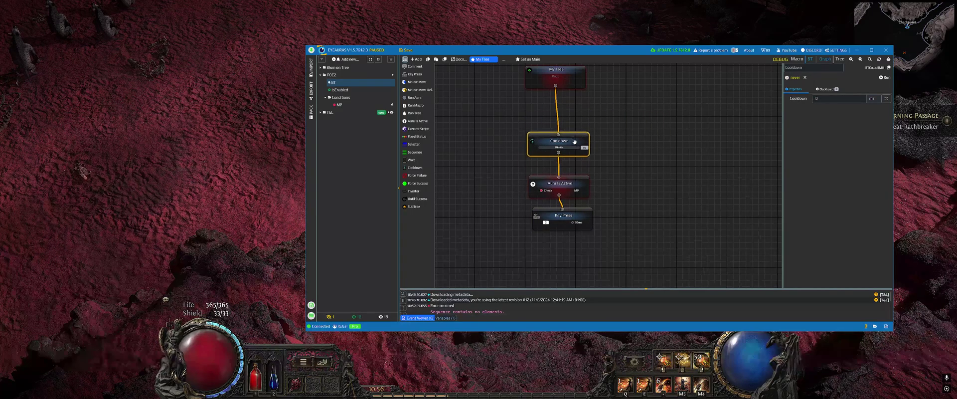
drag(574, 142, 575, 136)
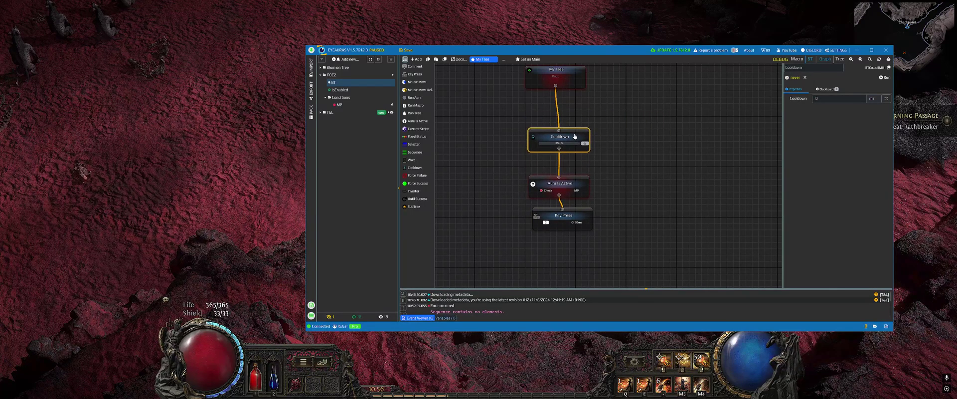
click(575, 190)
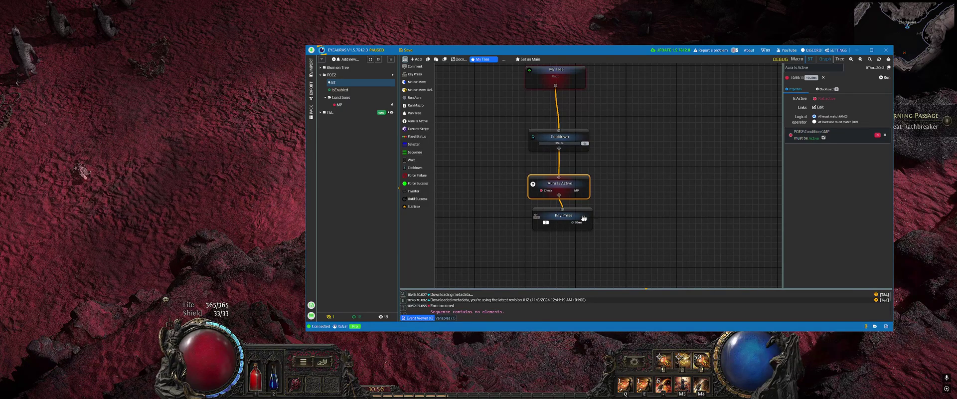
drag(581, 222, 575, 224)
Set the Cooldown node's duration in milliseconds
click(585, 142)
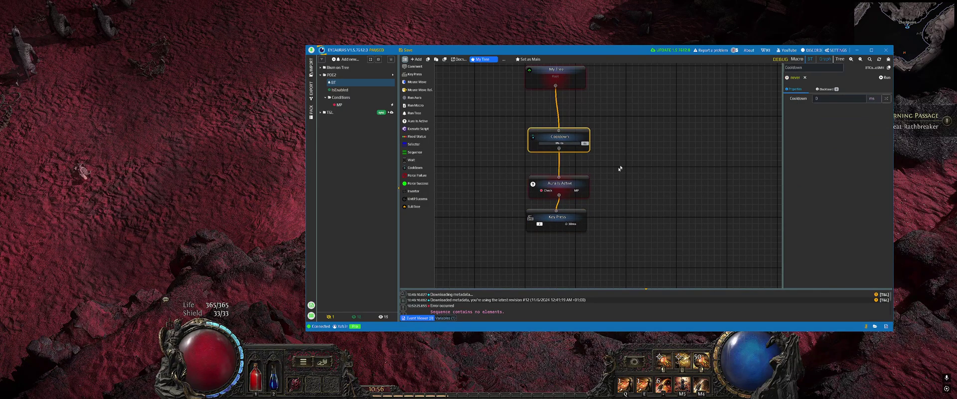
click(808, 99)
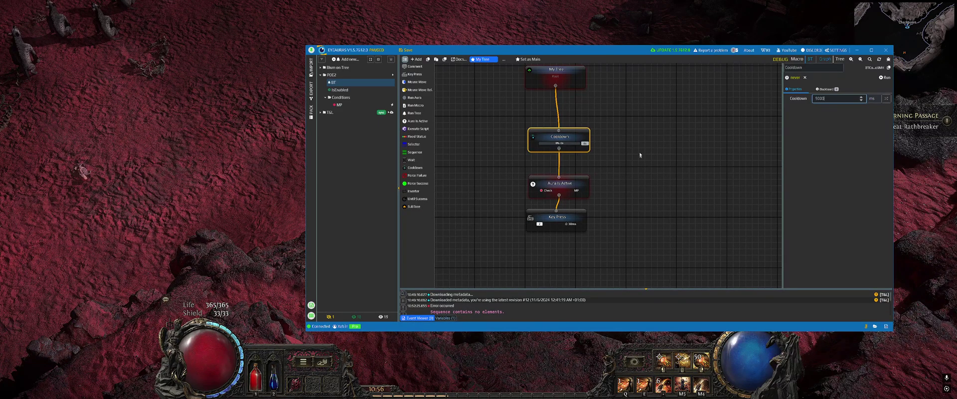
click(650, 173)
click(565, 143)
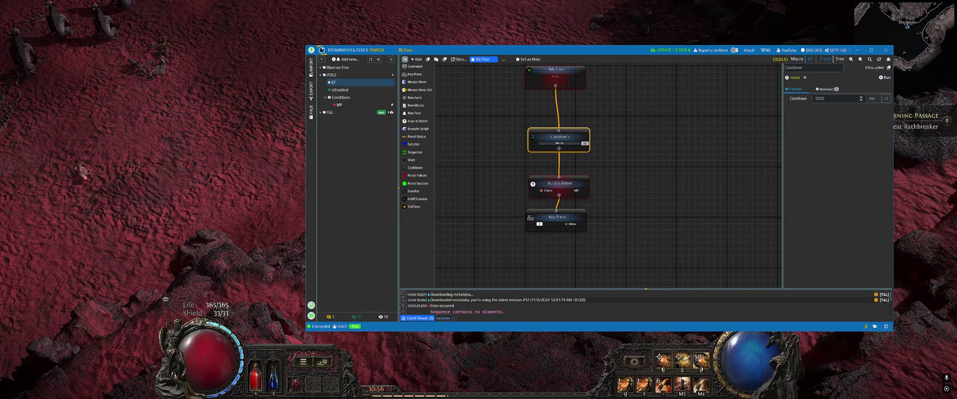
click(687, 174)
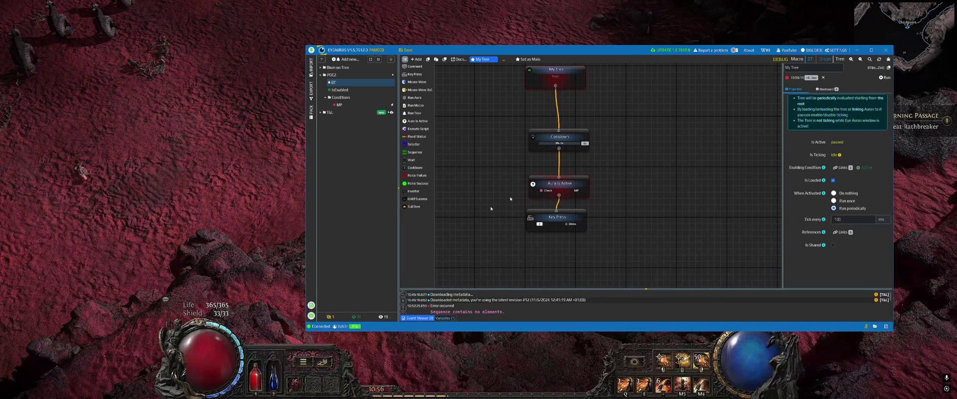
Switch to the game to test the behavior tree with the Cooldown node in place
click(222, 260)
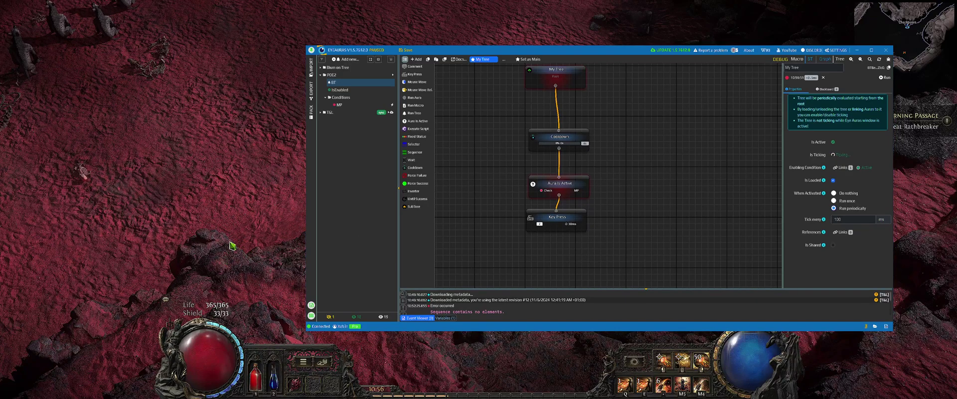
right_click(243, 242)
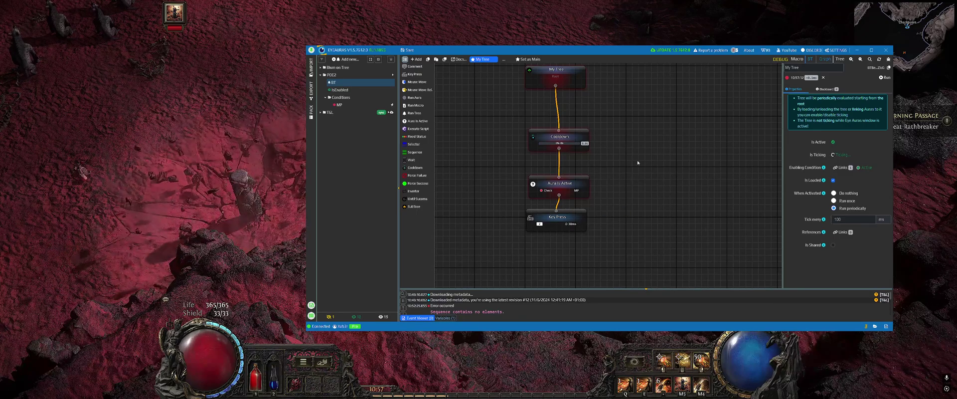
Move the Cooldown, Aura Is Active and Key Press nodes down and insert a Selector node between My Tree and Cooldown
mouse_move(644, 163)
mouse_down()
mouse_move(618, 175)
mouse_move(619, 147)
mouse_move(634, 164)
mouse_up()
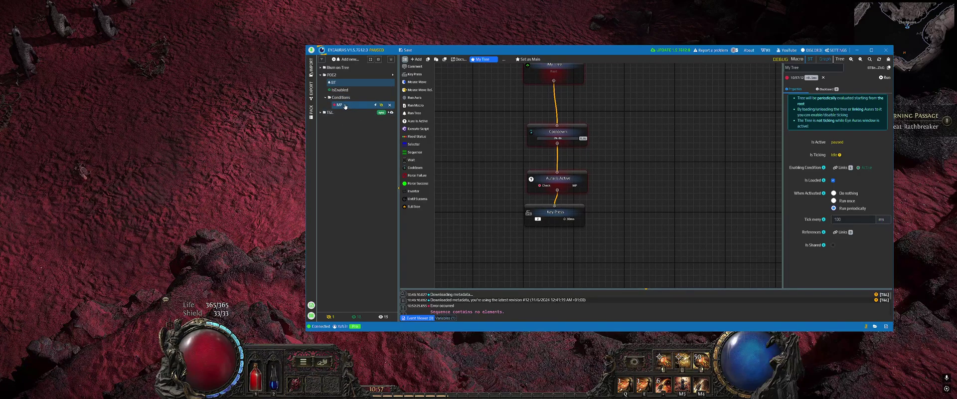
drag(626, 124, 512, 228)
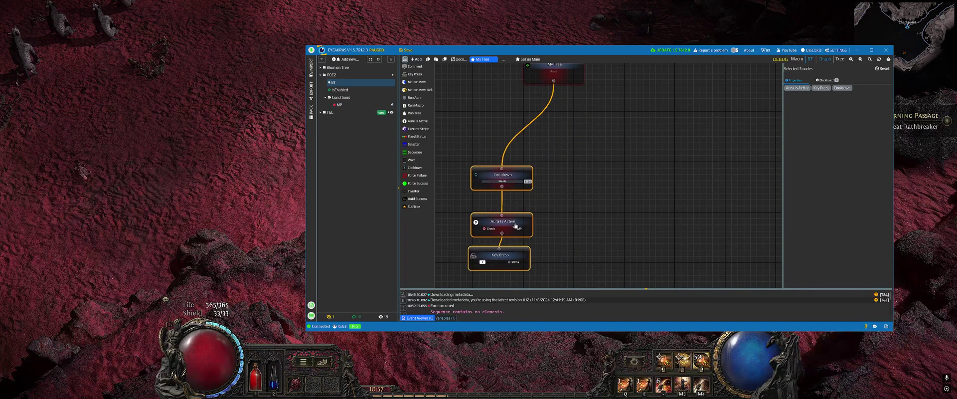
click(602, 202)
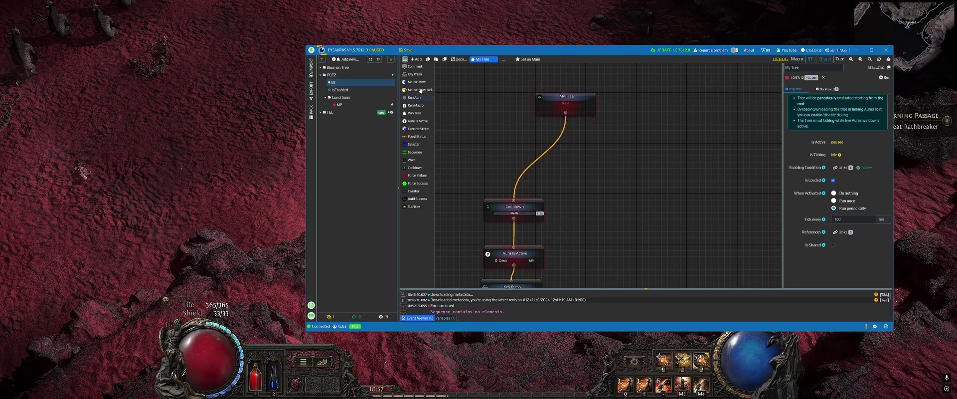
drag(420, 147, 583, 161)
drag(566, 113, 514, 200)
Duplicate the Cooldown, Aura Is Active and Key Press branch and connect the copy beneath the Selector node
drag(616, 207, 627, 148)
mouse_move(558, 261)
mouse_down()
mouse_move(501, 150)
mouse_move(555, 171)
mouse_up()
key(ctrl+c)
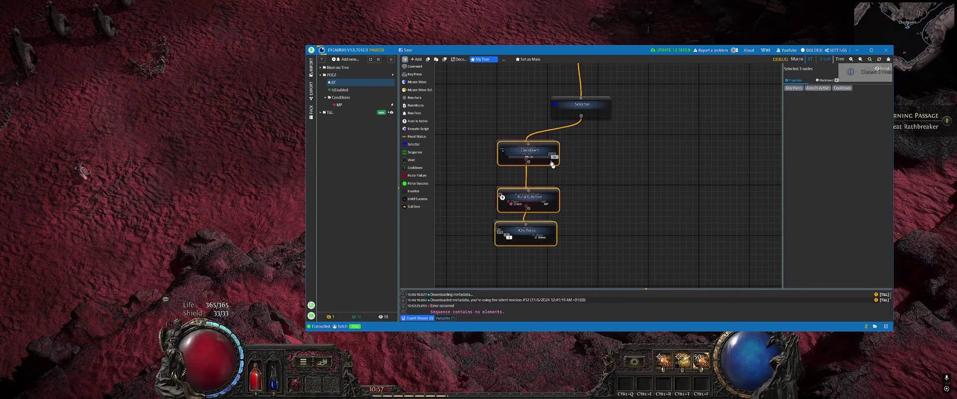
key(ctrl+v)
click(582, 118)
drag(581, 115, 617, 231)
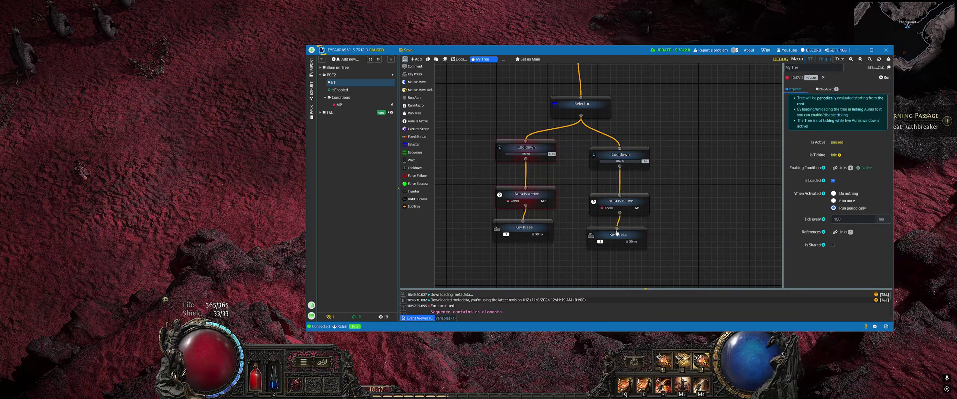
Examine the tree's structure from the My Tree root through the Selector to both cooldown branches
click(636, 207)
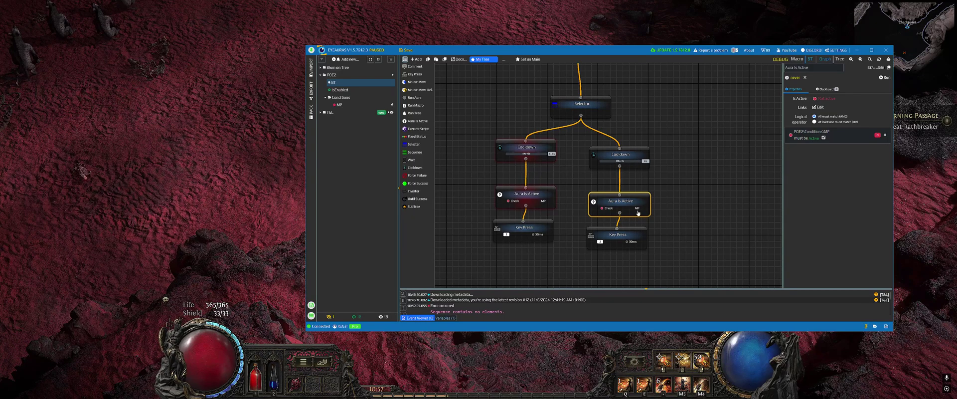
scroll(693, 149, down, 2)
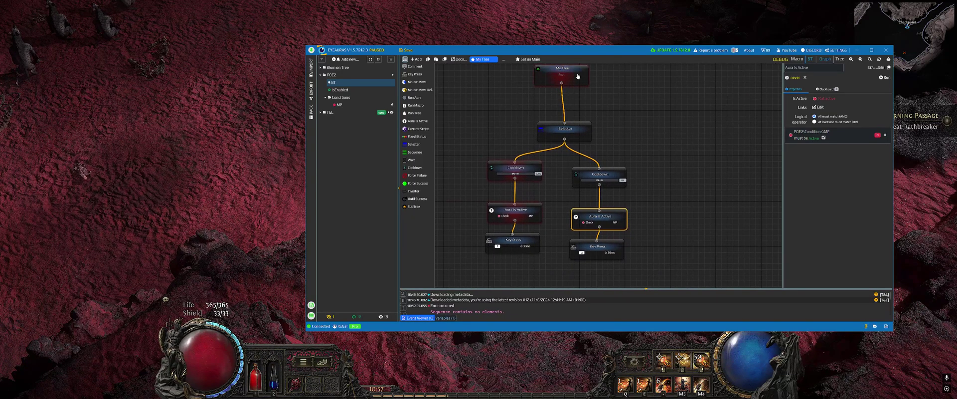
click(577, 76)
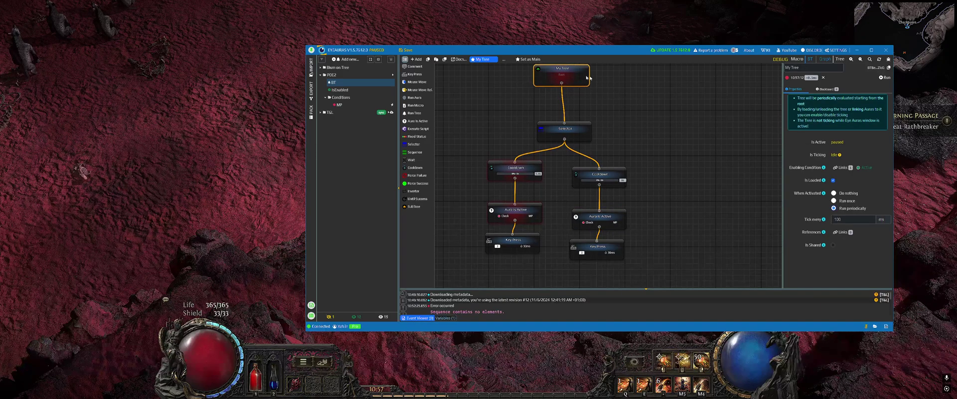
drag(629, 101, 670, 120)
scroll(667, 128, down, 1)
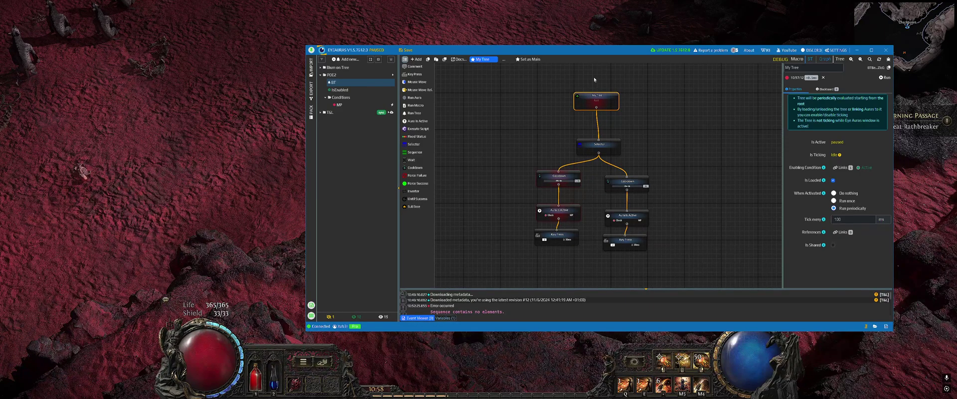
click(515, 158)
mouse_move(576, 259)
mouse_down()
mouse_move(505, 177)
mouse_move(567, 250)
mouse_up()
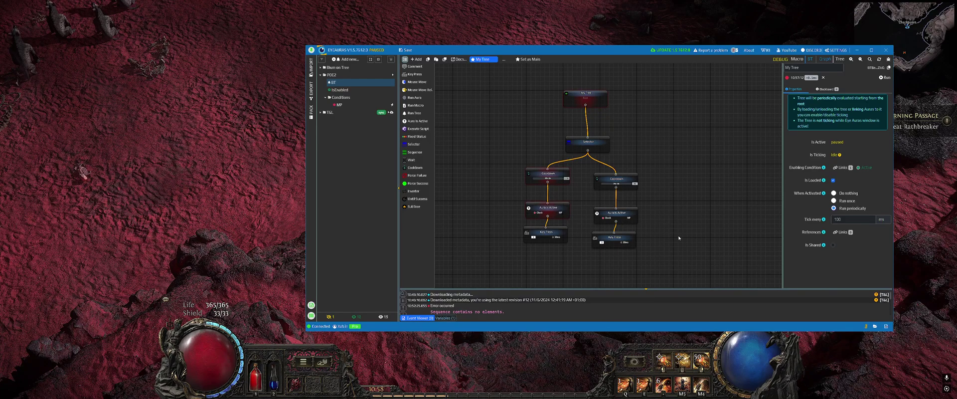
mouse_move(615, 252)
mouse_down()
mouse_move(622, 148)
mouse_move(646, 248)
mouse_up()
click(646, 248)
drag(764, 158, 675, 164)
click(608, 148)
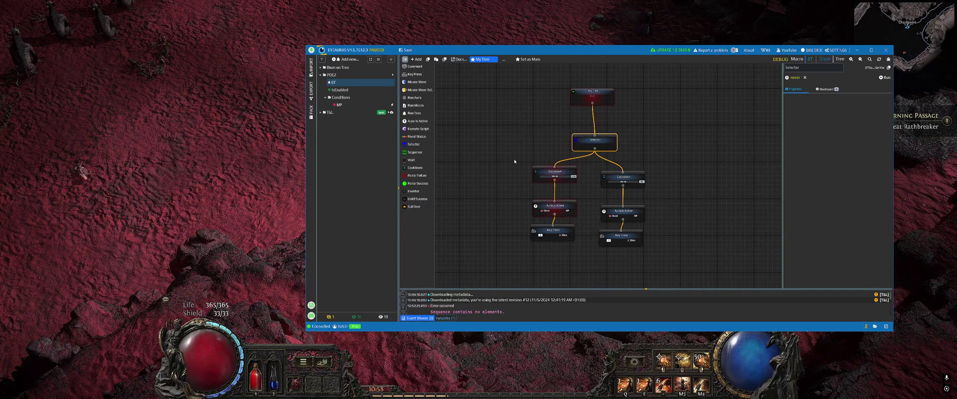
click(524, 144)
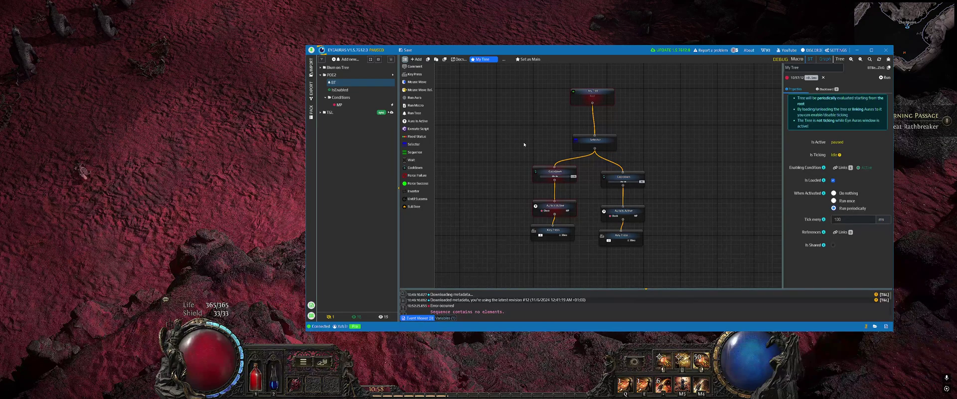